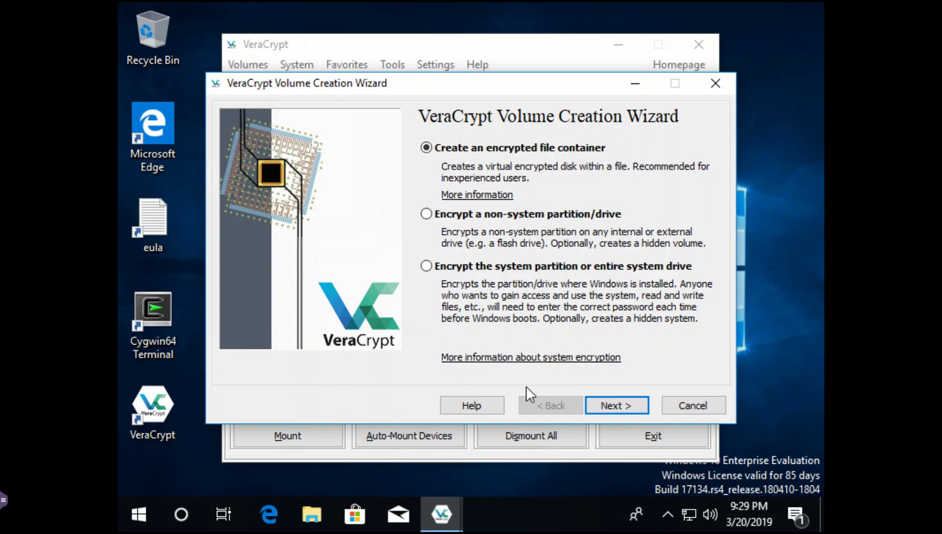
# - Choose a Hidden VeraCrypt volume in Direct mode to reach the Volume Location step
pyautogui.click(615, 404)
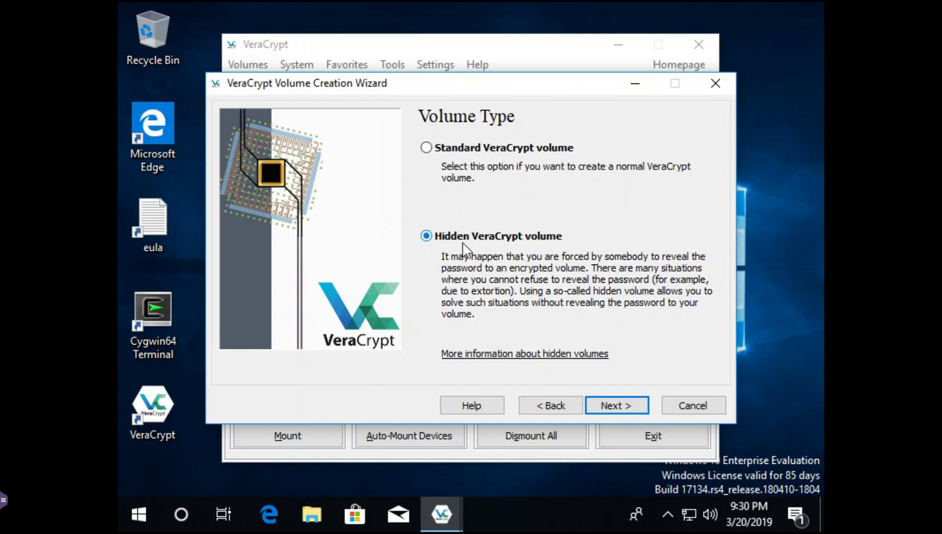
pyautogui.click(616, 405)
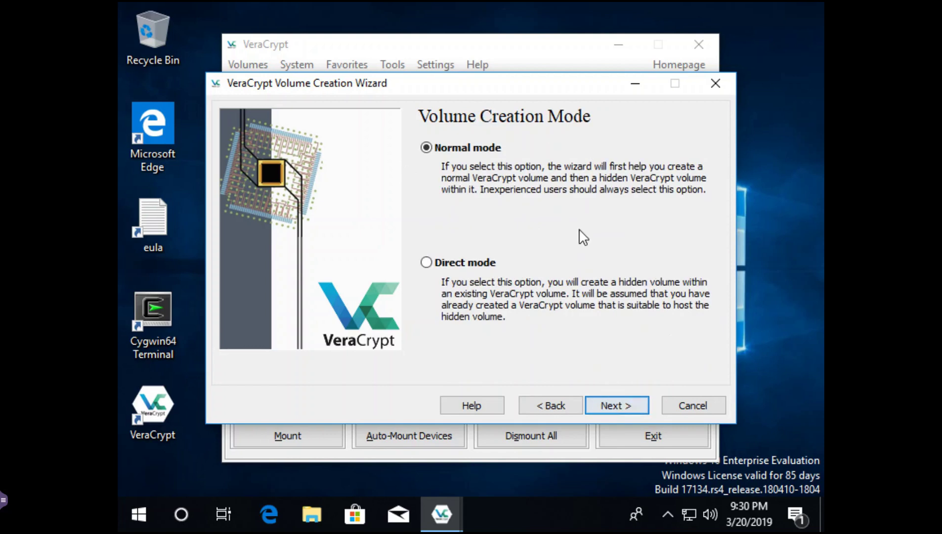
pyautogui.click(427, 265)
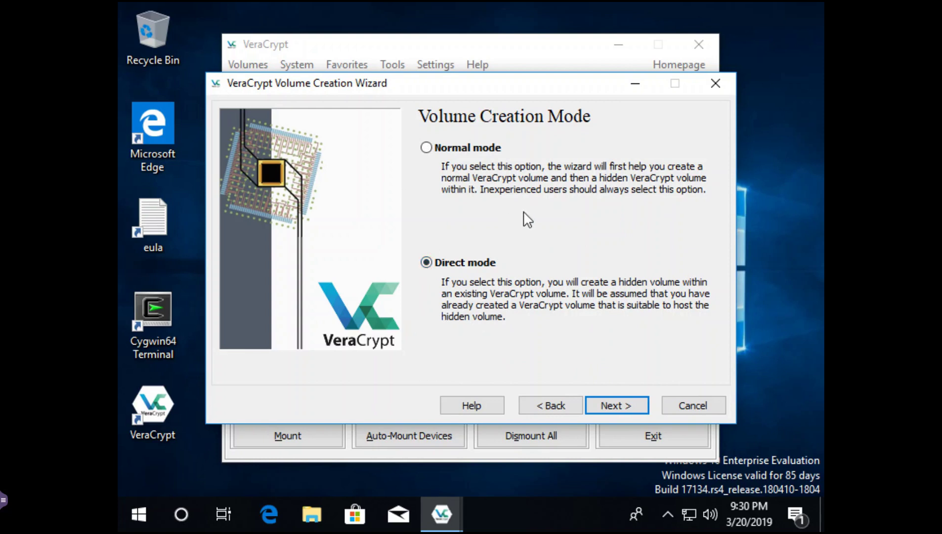
pyautogui.click(608, 400)
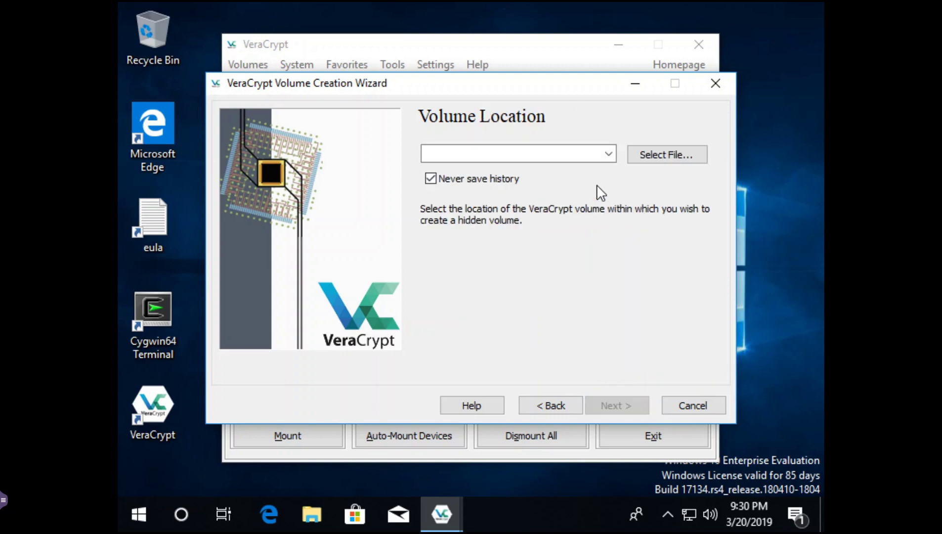
# - Select volume001.hc from Documents as the host volume and continue to the outer password
pyautogui.click(658, 157)
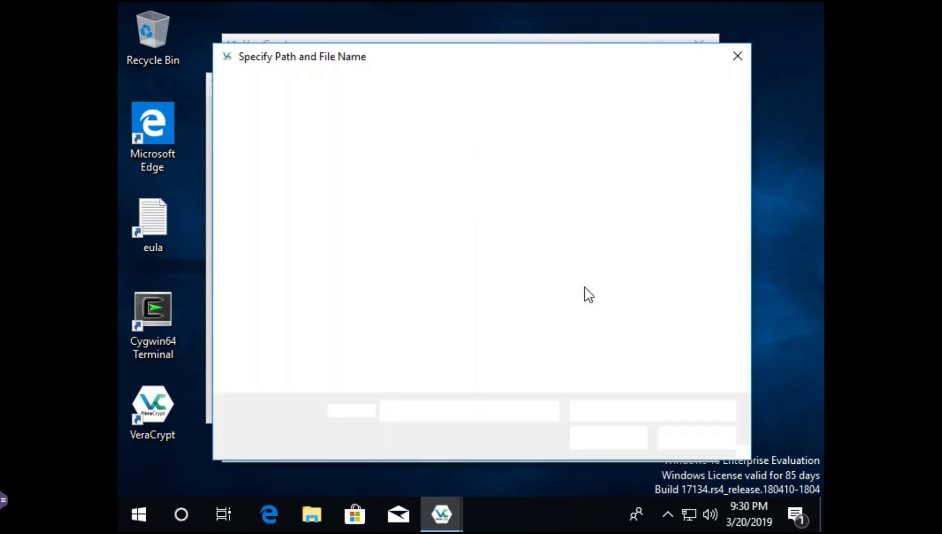
pyautogui.click(295, 217)
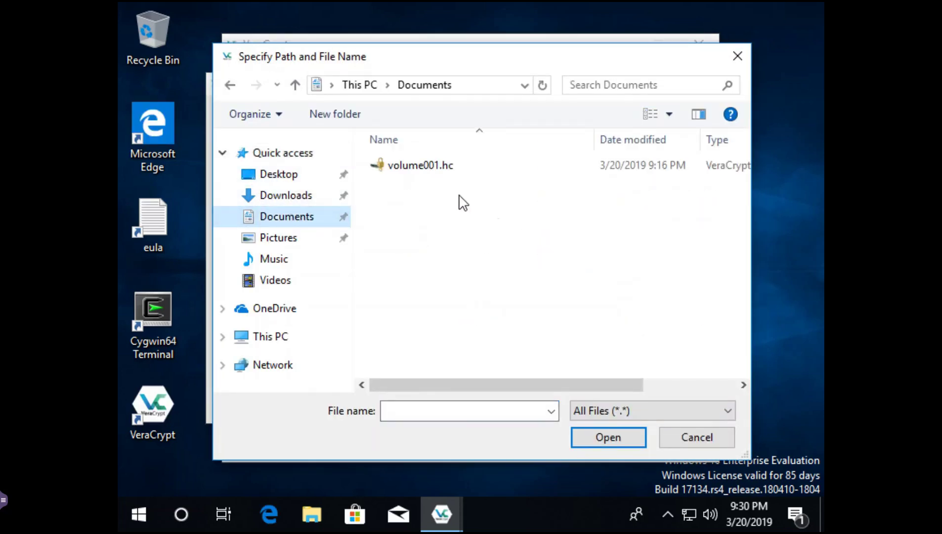
pyautogui.click(421, 171)
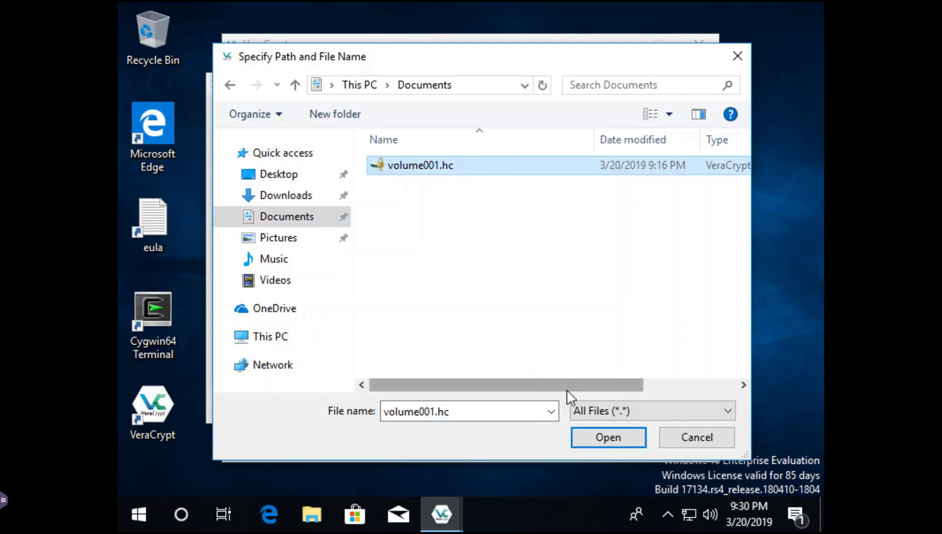
pyautogui.click(593, 436)
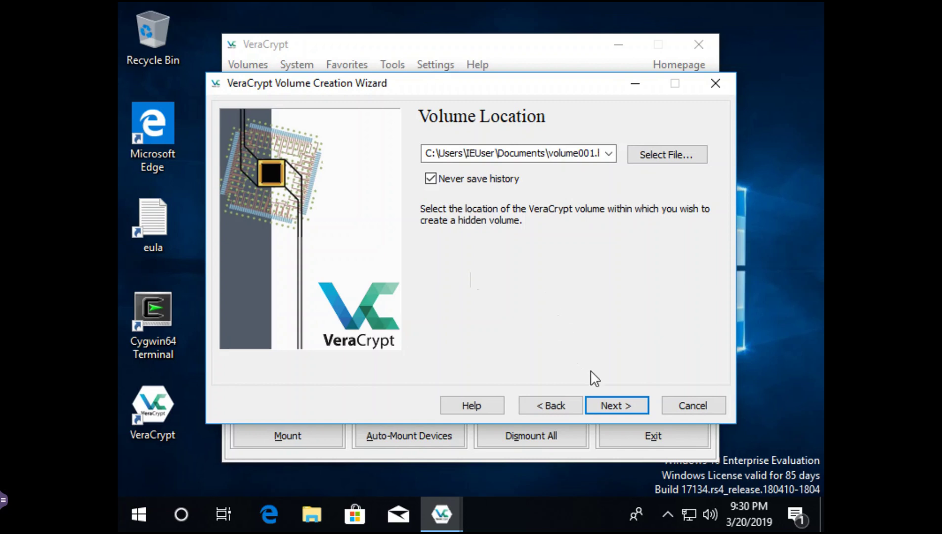
pyautogui.click(632, 409)
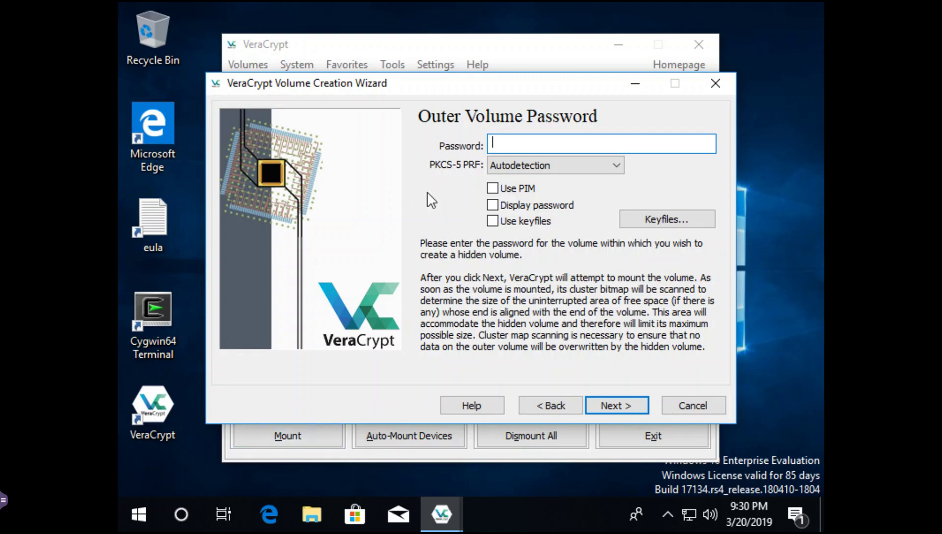
# - Enter the outer volume password with Display password on and approve the UAC prompt
pyautogui.click(493, 206)
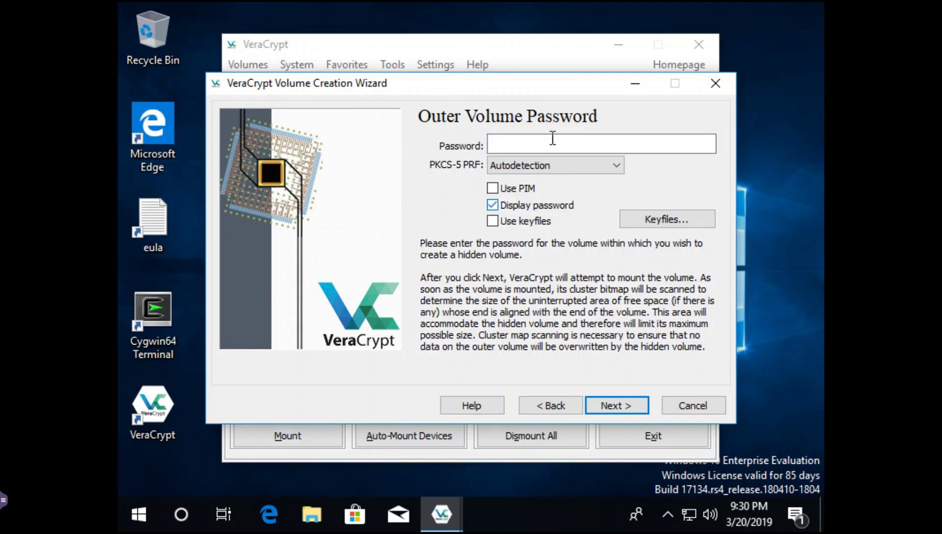
pyautogui.click(510, 146)
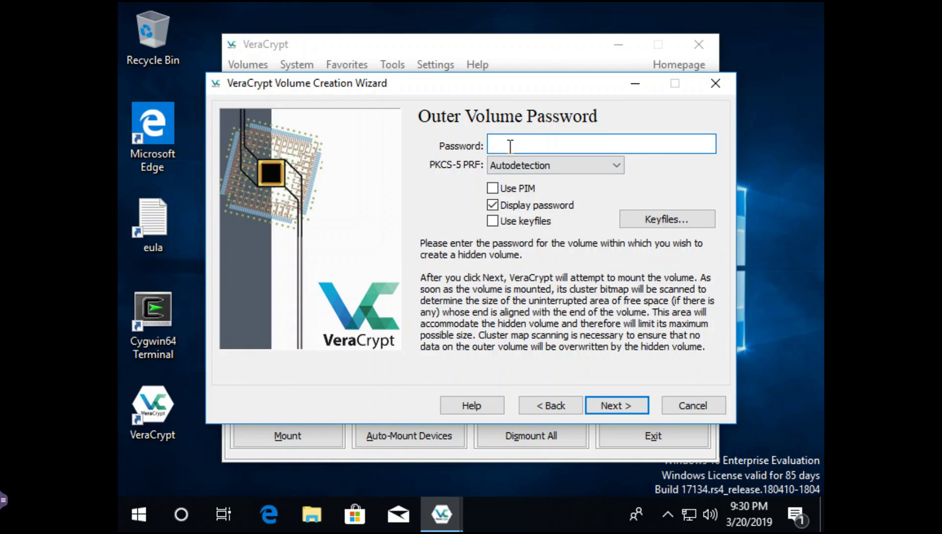
pyautogui.write('====Secret====1167')
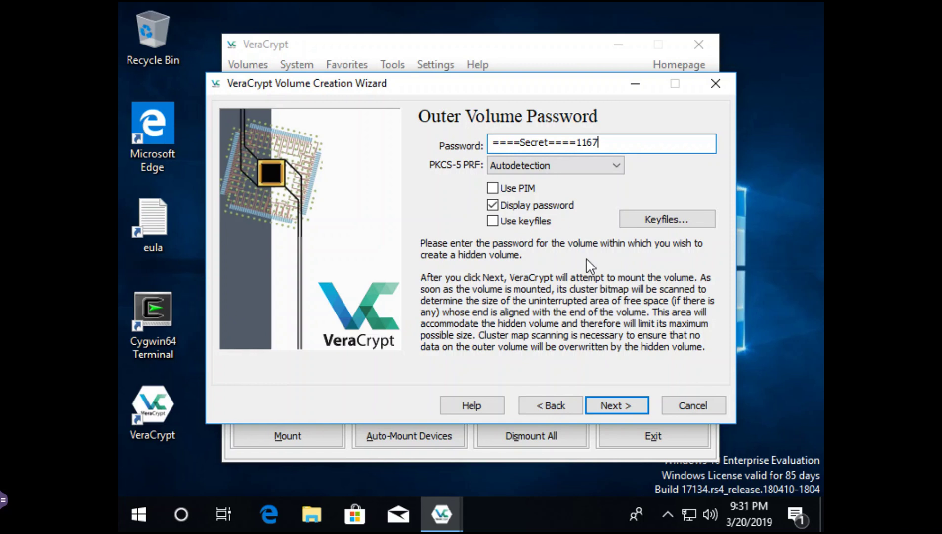
pyautogui.click(621, 404)
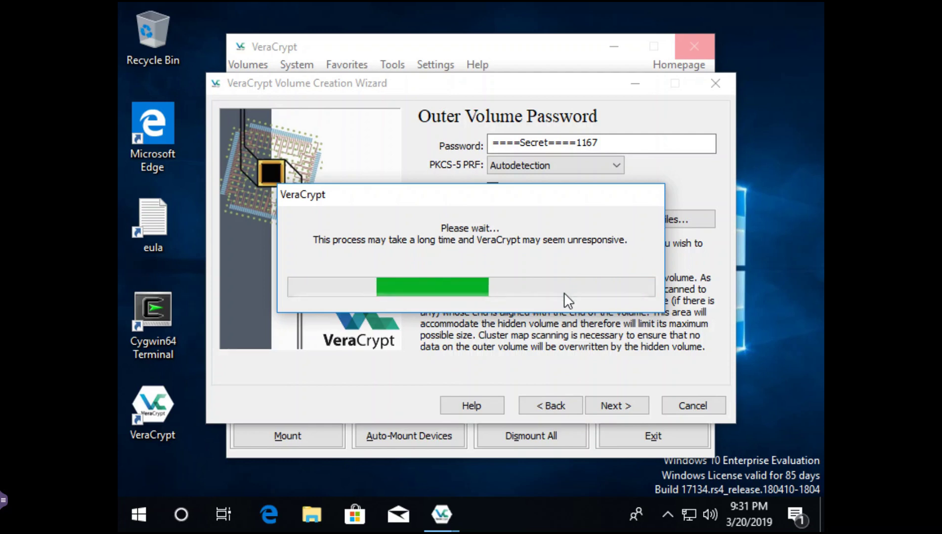
pyautogui.press('Return')
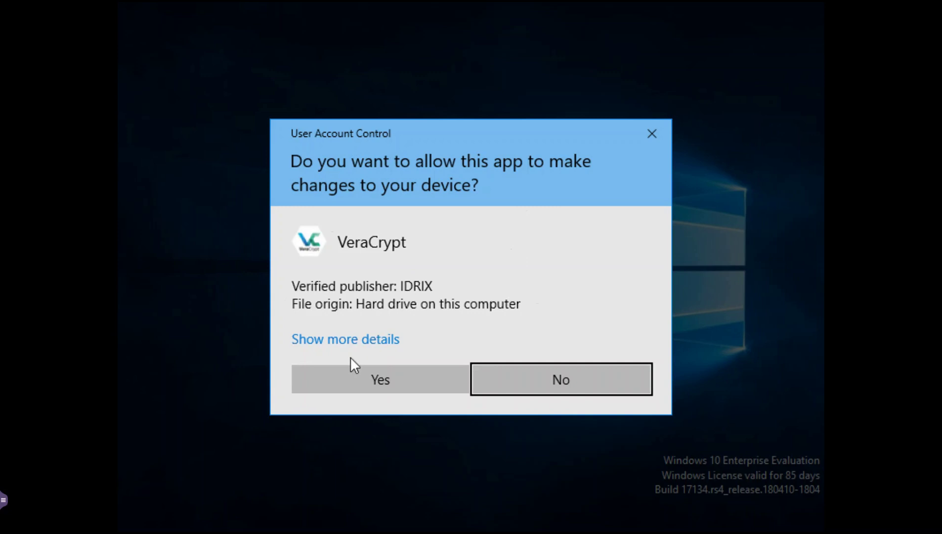
pyautogui.click(379, 380)
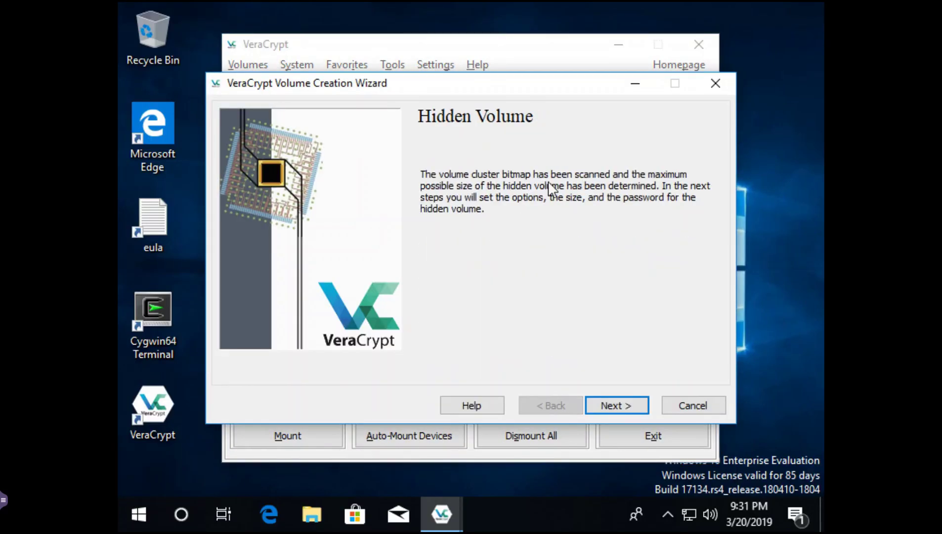
# - Keep AES with SHA-512 and set the hidden volume size to 20 MB
pyautogui.click(617, 406)
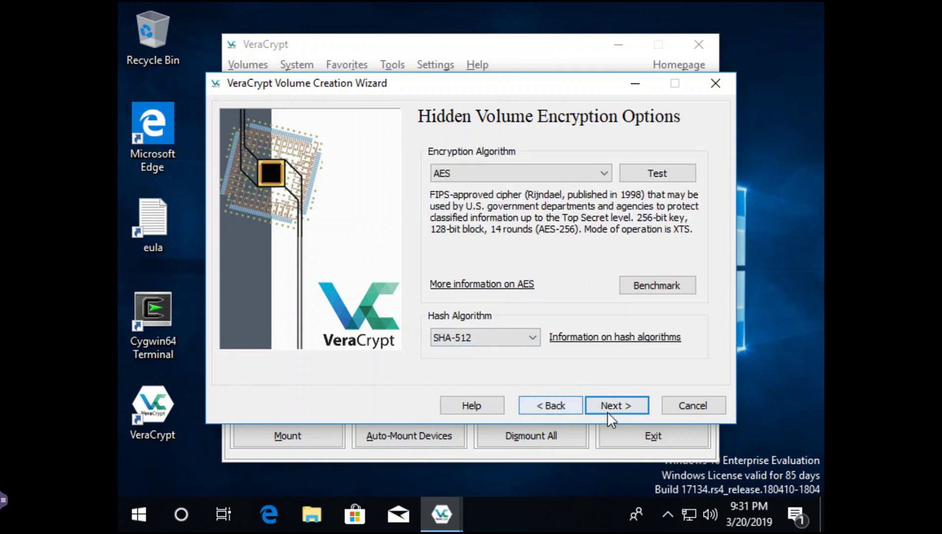
pyautogui.click(611, 410)
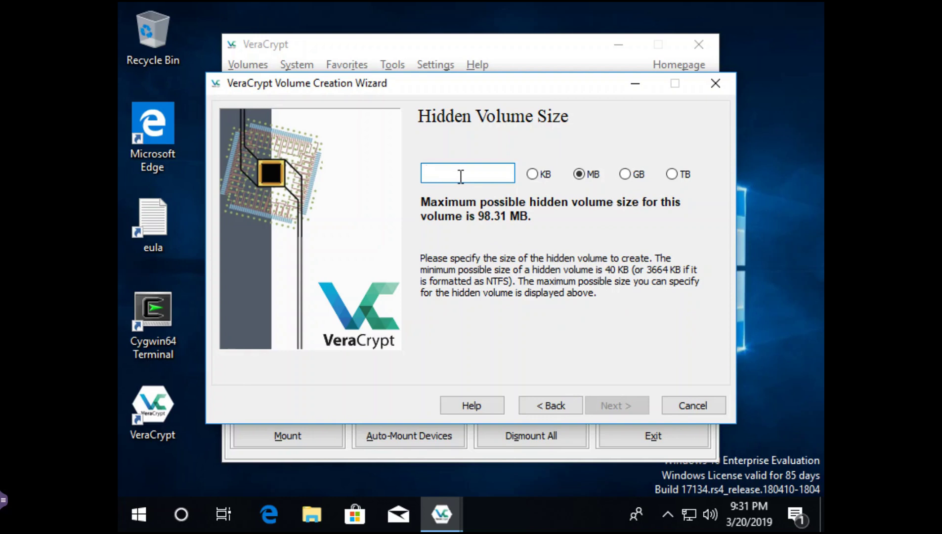
pyautogui.write('20')
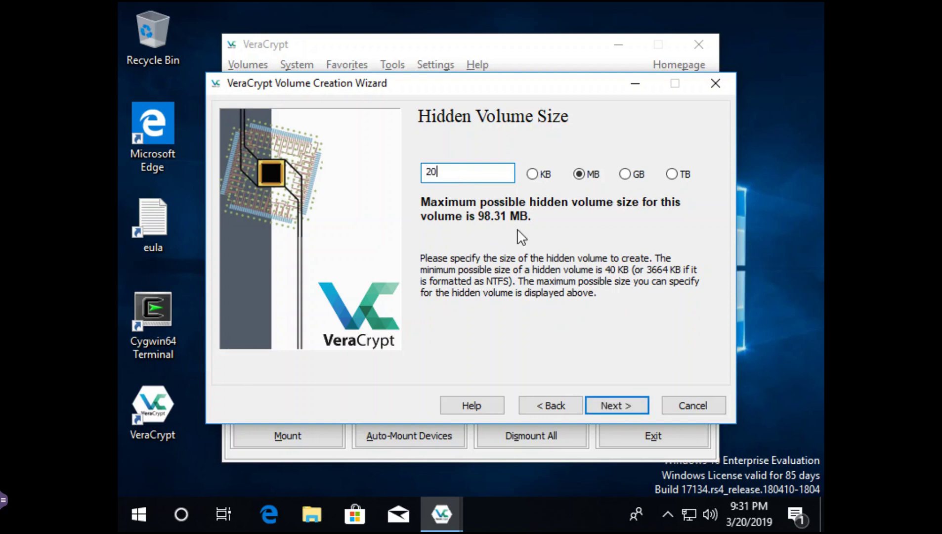
pyautogui.click(617, 405)
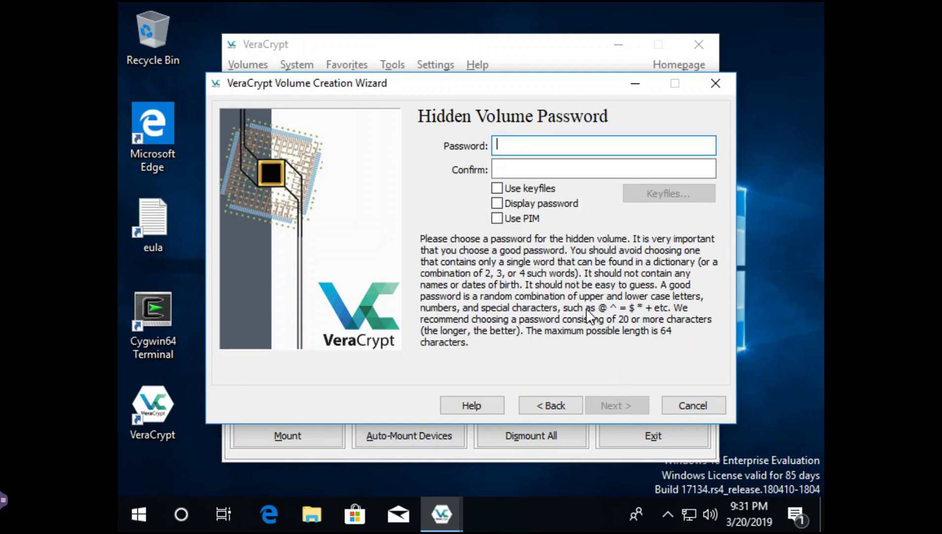
# - Enter and confirm the hidden volume password in plain text, then continue
pyautogui.click(497, 204)
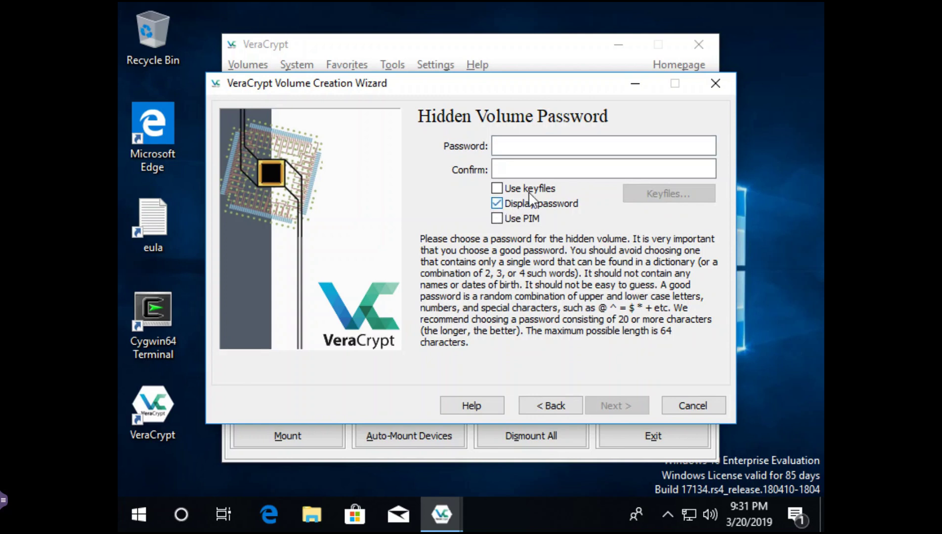
pyautogui.click(504, 146)
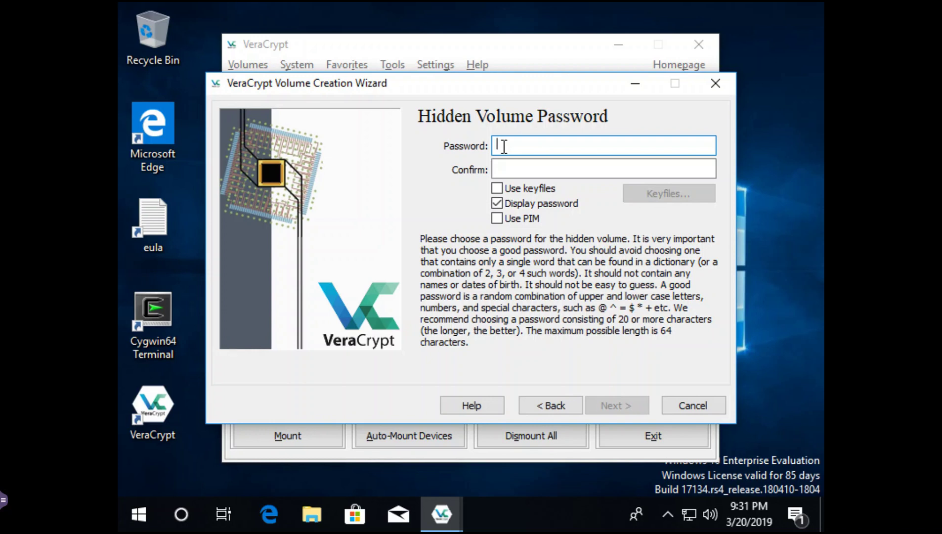
pyautogui.write('====NotASecret====1284')
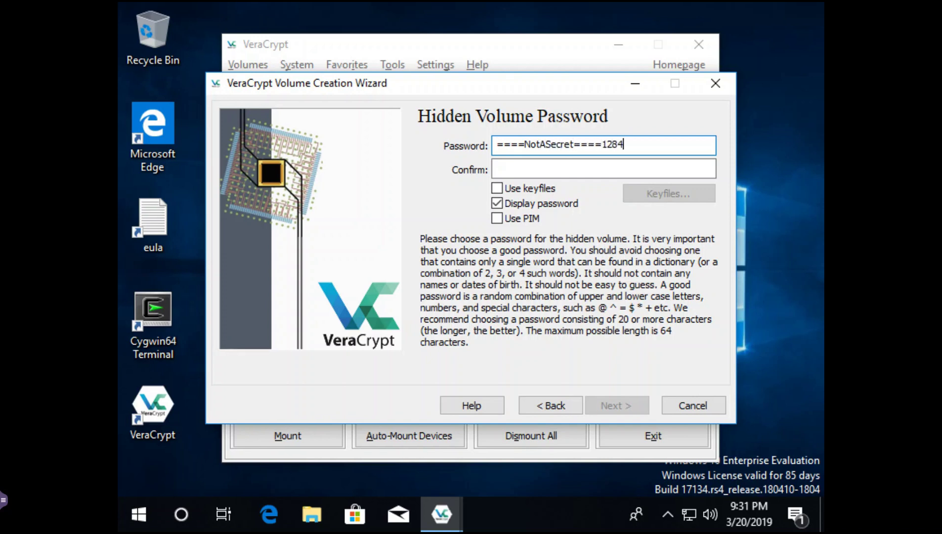
pyautogui.press('Tab')
pyautogui.write('====No')
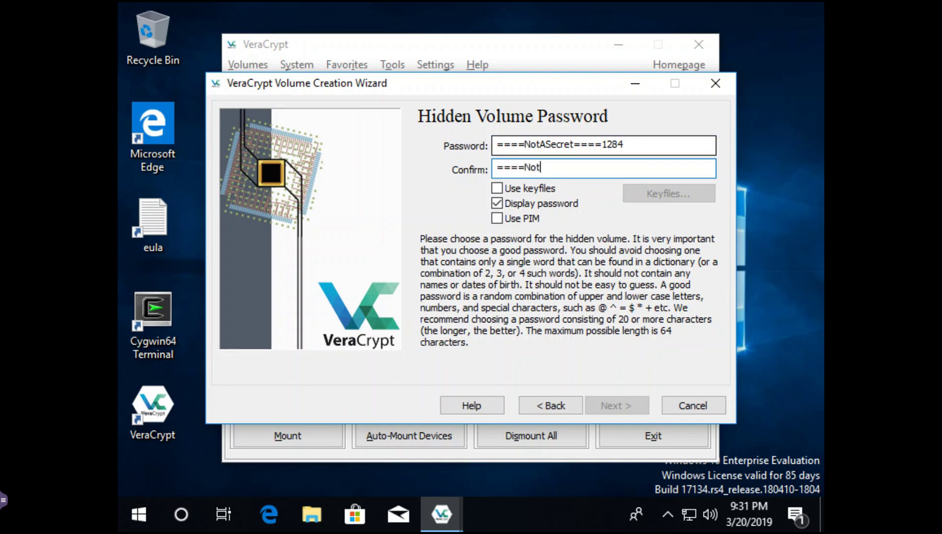
pyautogui.write('tASecret====1284')
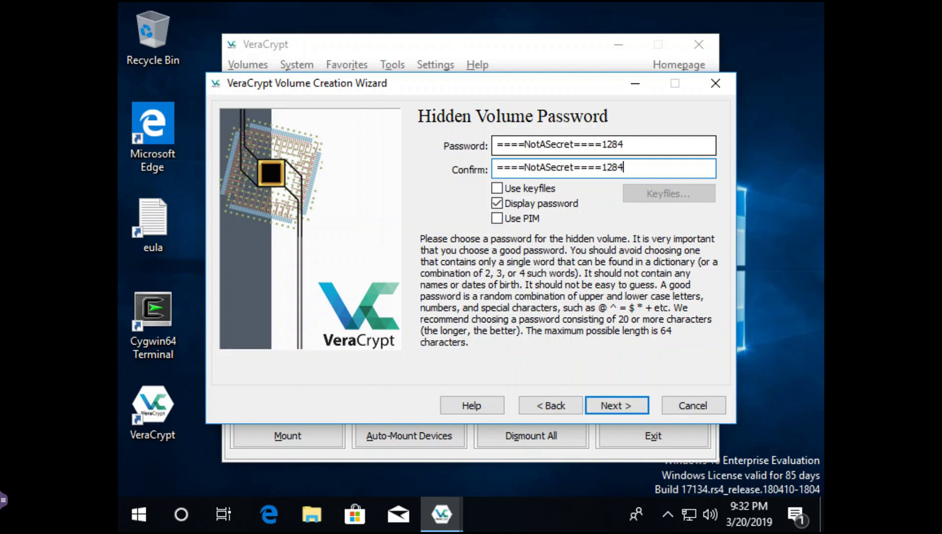
pyautogui.click(630, 406)
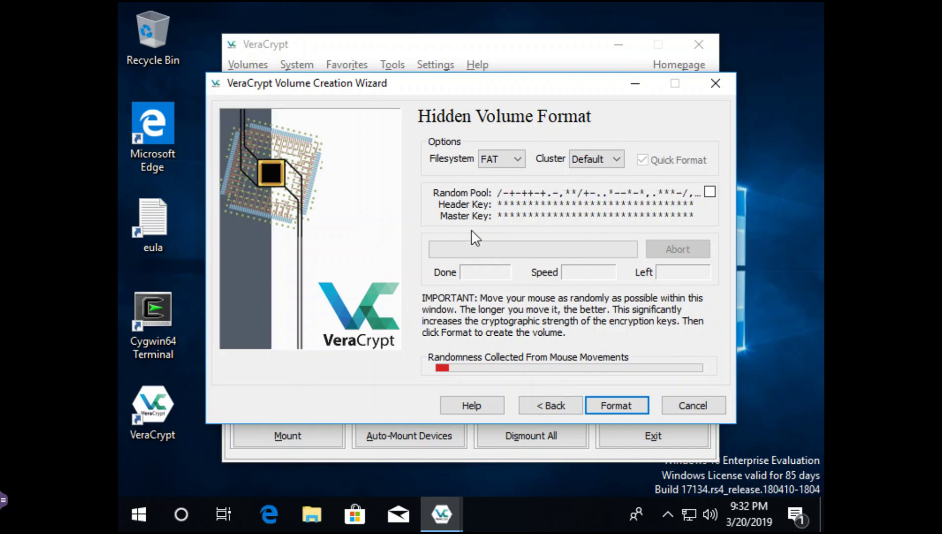
# - Format the 20 MB hidden volume as FAT, acknowledge the notice, and finish the wizard
pyautogui.click(613, 405)
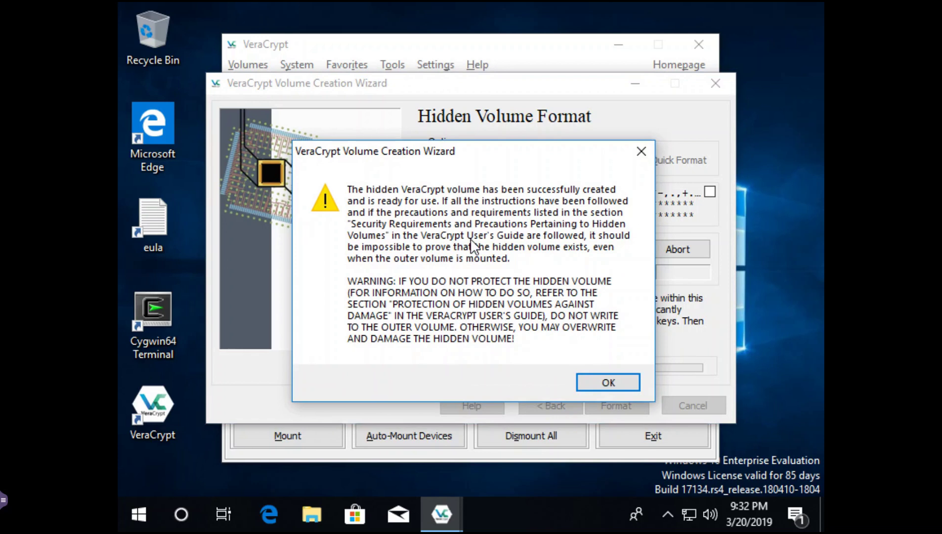
pyautogui.click(617, 378)
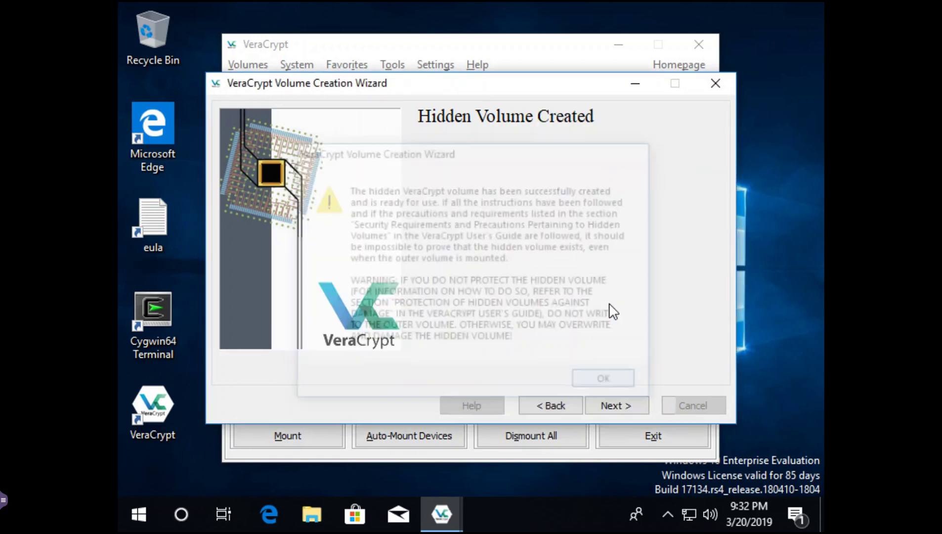
pyautogui.click(621, 407)
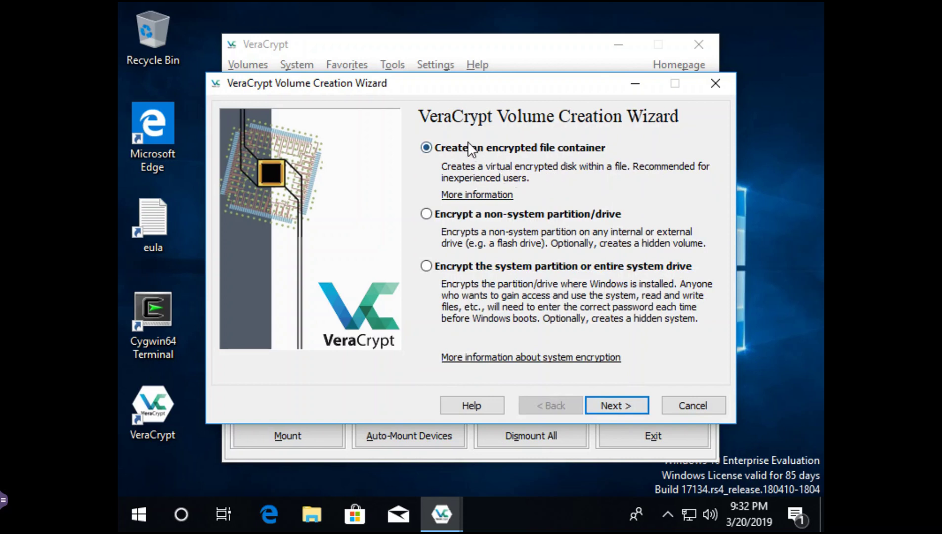
# - Mount the hidden volume of volume001.hc on F: with its password, then start Cygwin64 Terminal
pyautogui.click(724, 85)
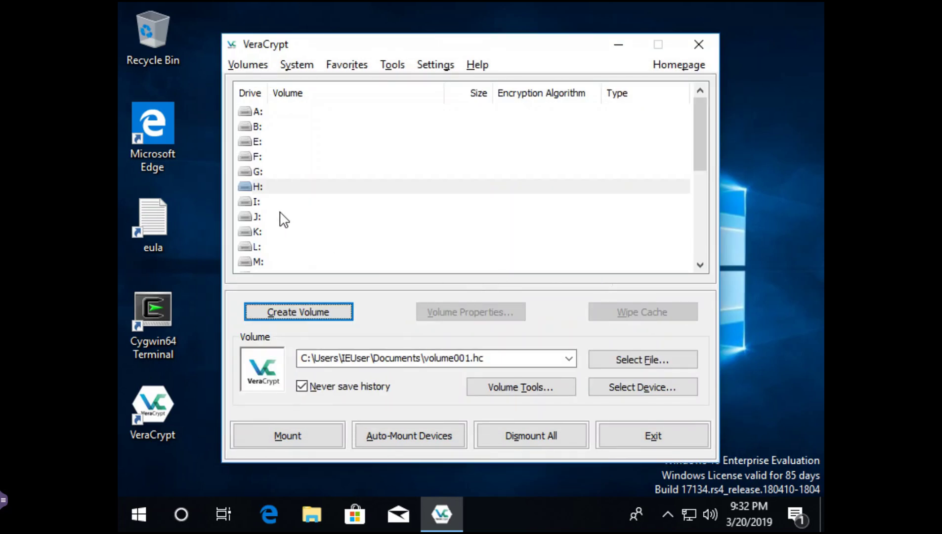
pyautogui.click(258, 157)
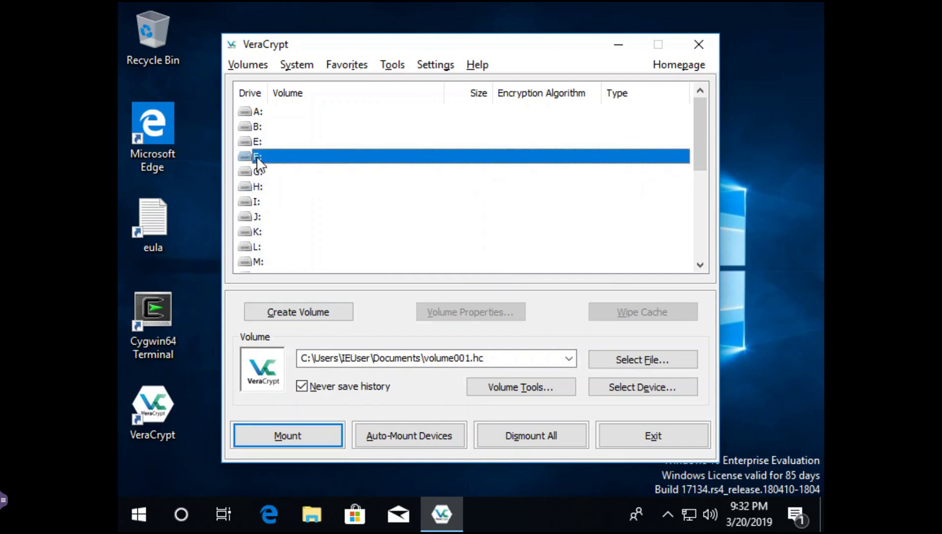
pyautogui.click(299, 437)
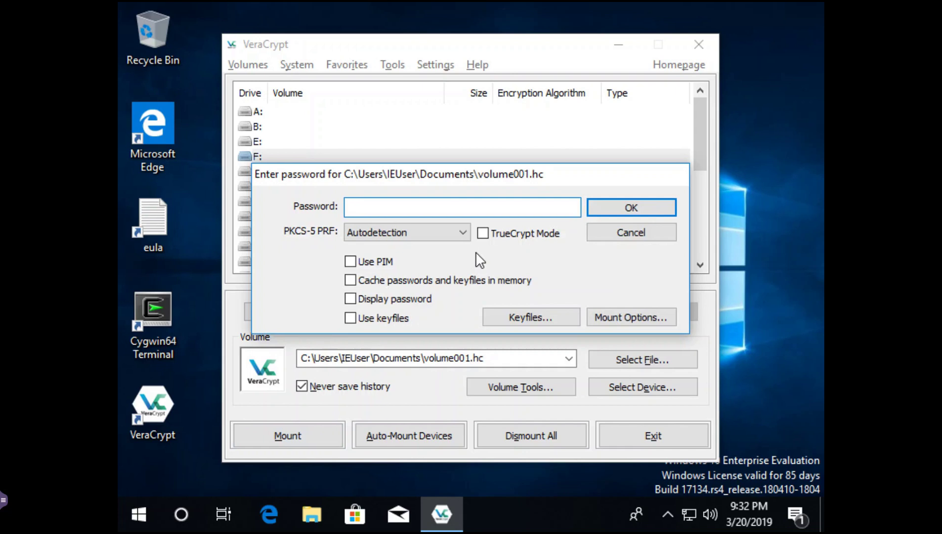
pyautogui.click(353, 298)
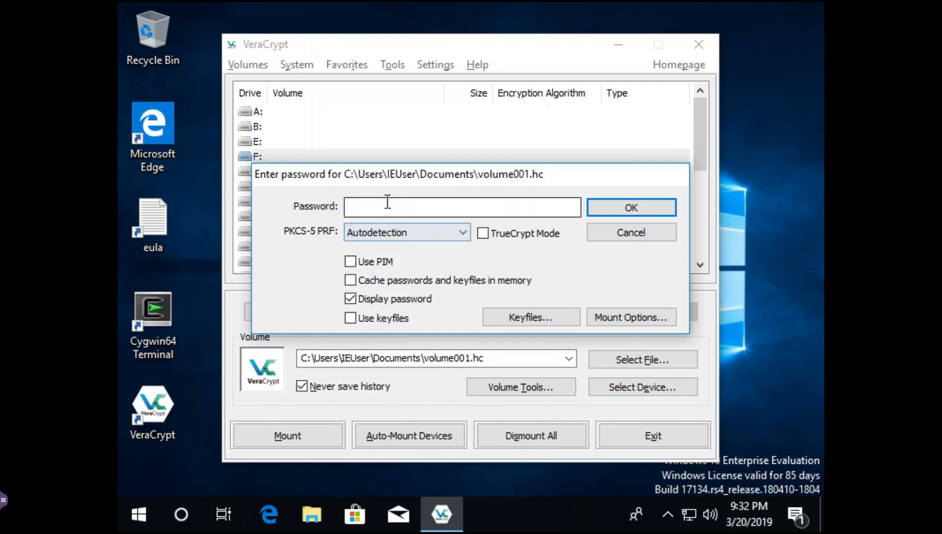
pyautogui.click(385, 207)
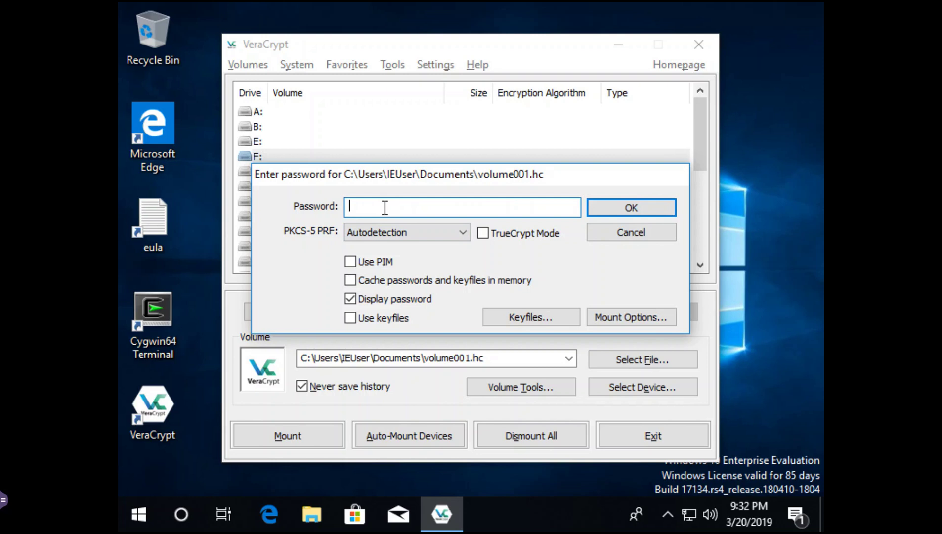
pyautogui.write('====NotASecret====1284')
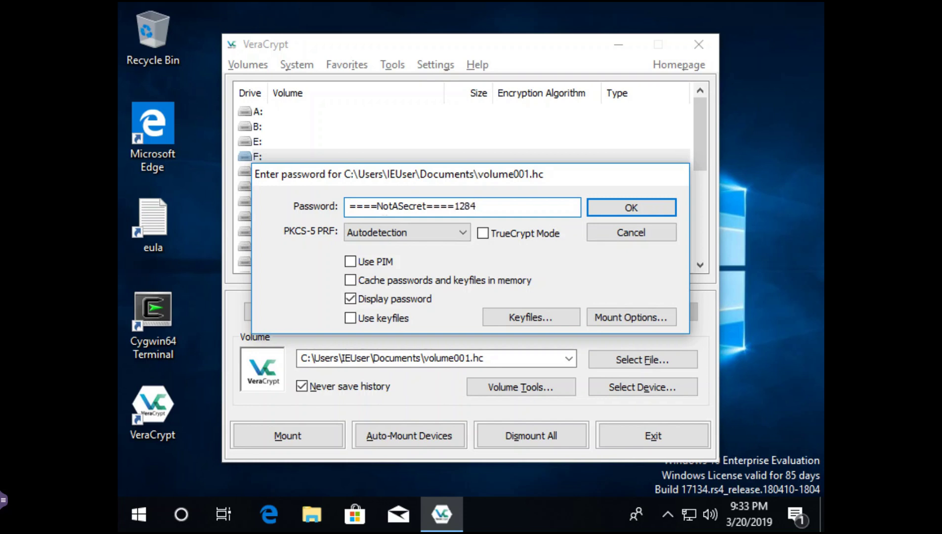
pyautogui.press('Return')
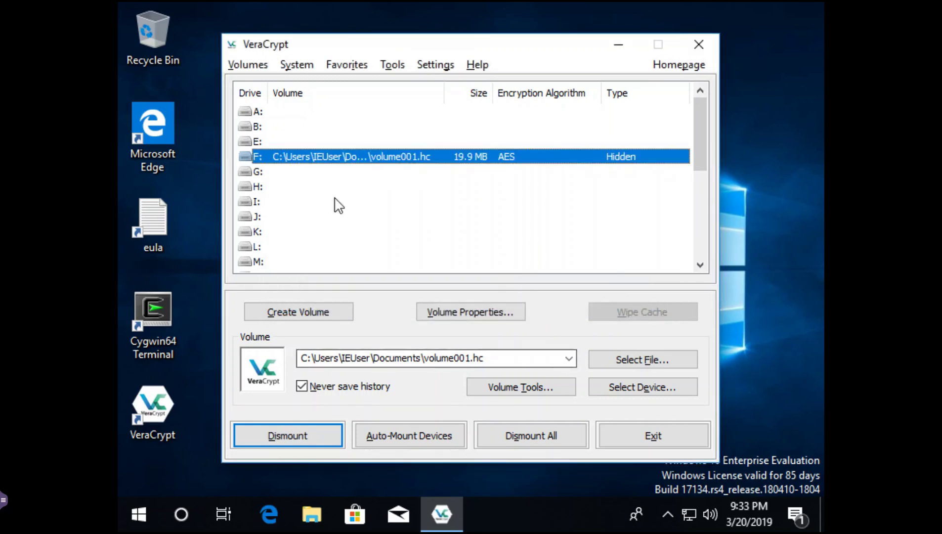
pyautogui.doubleClick(158, 306)
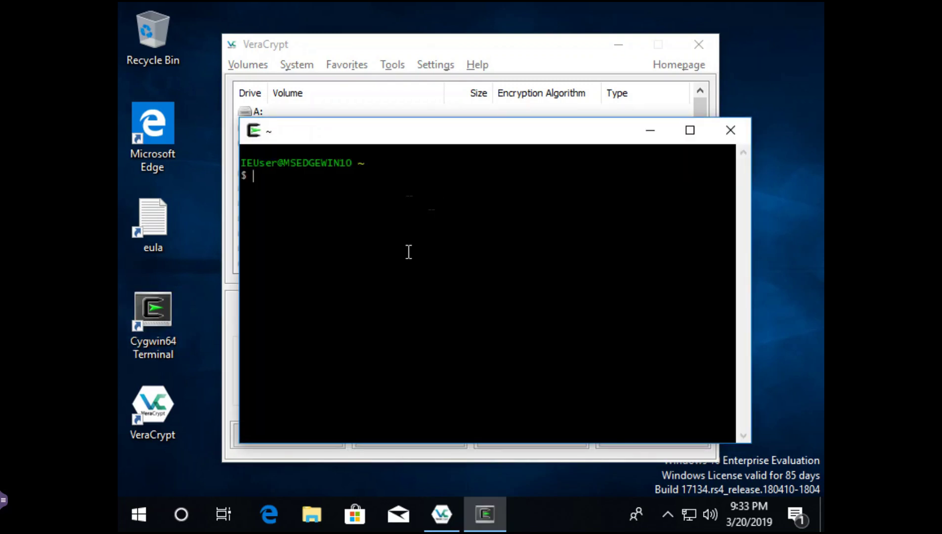
# - Switch to F:, list it (only System Volume Information), and type mkdir dir====NotASecret====5825
pyautogui.write('cd f:')
pyautogui.press('Return')
pyautogui.write('ls -l')
pyautogui.press('Return')
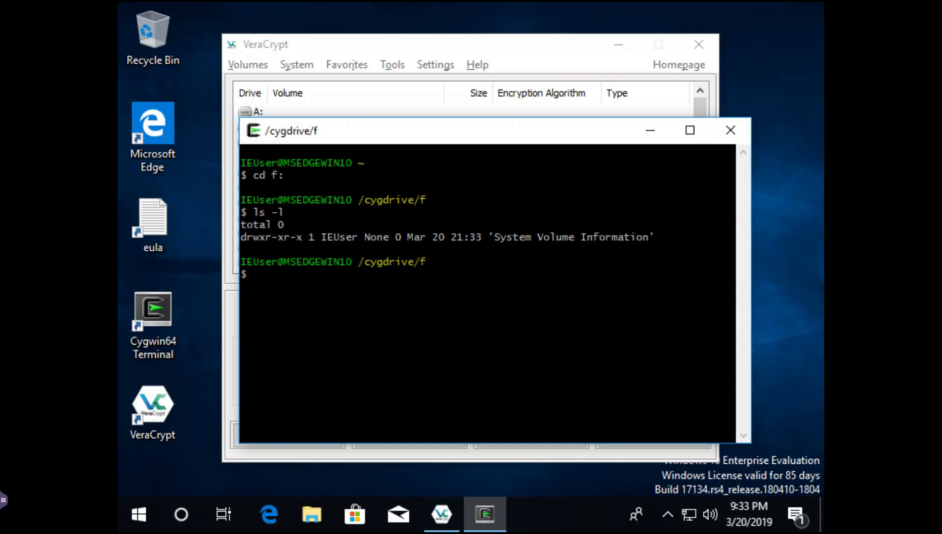
pyautogui.write('mkdir dir====NotASecret====')
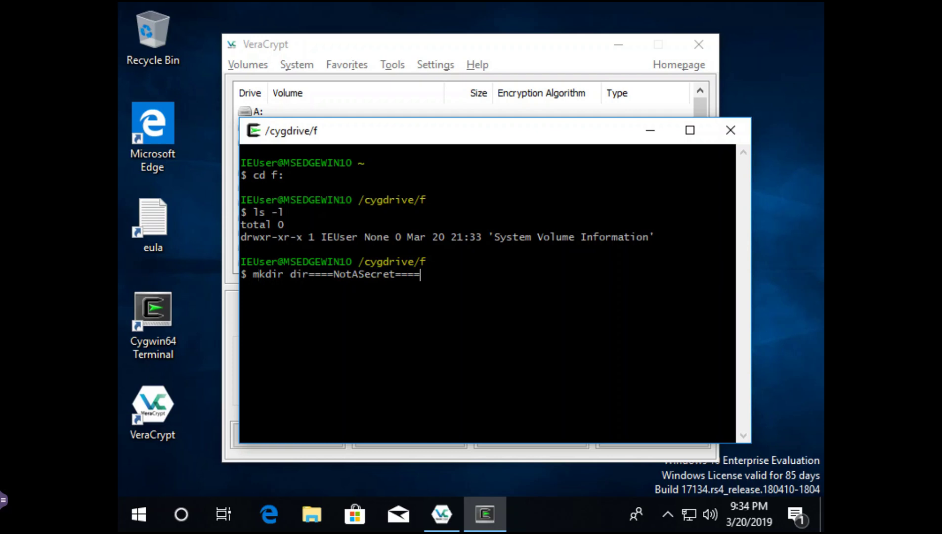
pyautogui.write('5825')
# - Create dir====NotASecret====5825 and write ====NotASecret====7836 into file====NotASecret====6845 inside it
pyautogui.press('Return')
pyautogui.write('cd di')
pyautogui.press('Tab')
pyautogui.press('Return')
pyautogui.write('echo ====NotA')
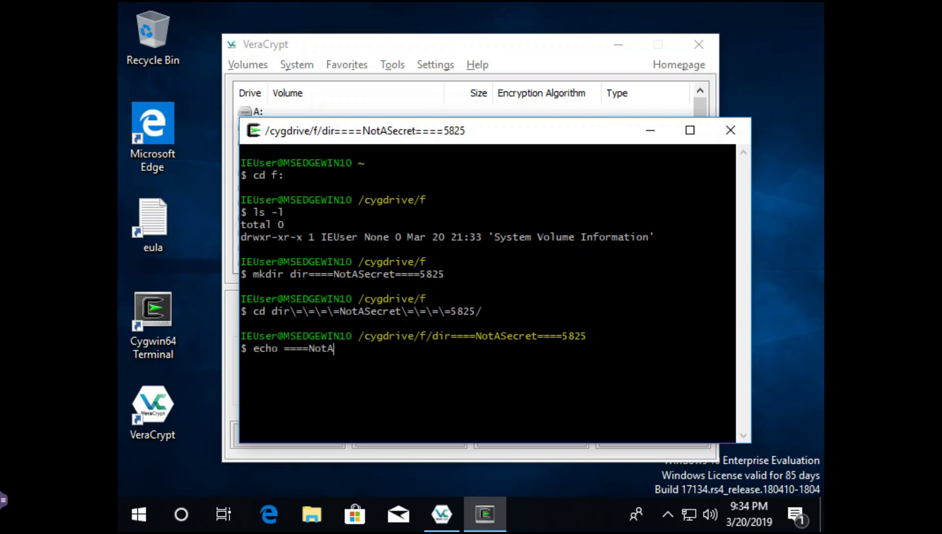
pyautogui.write('Secret====7836 >')
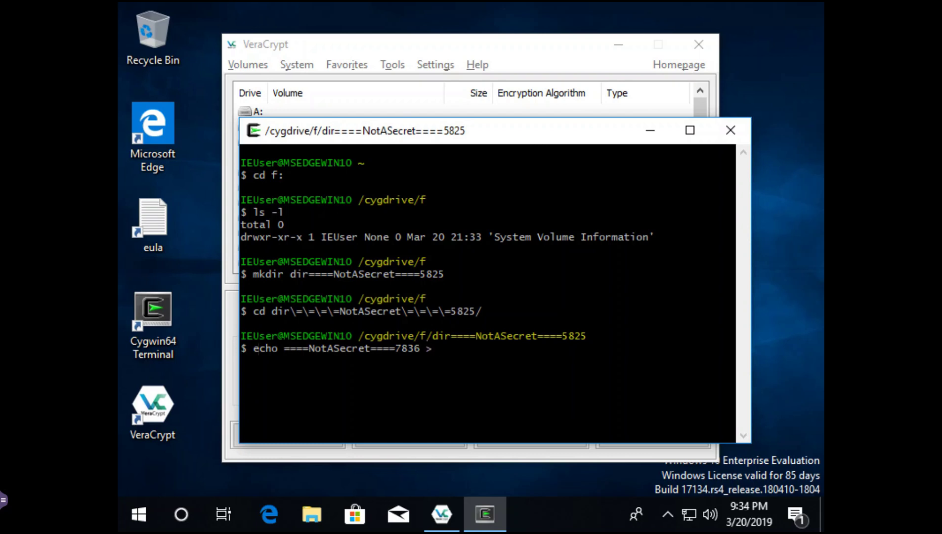
pyautogui.write(' ./file====NotASecret====')
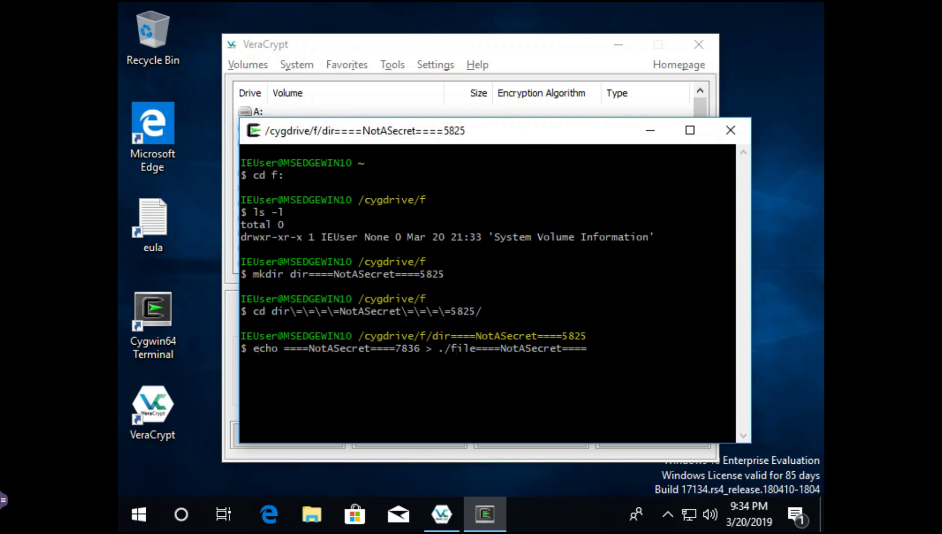
pyautogui.write('6845')
pyautogui.press('Return')
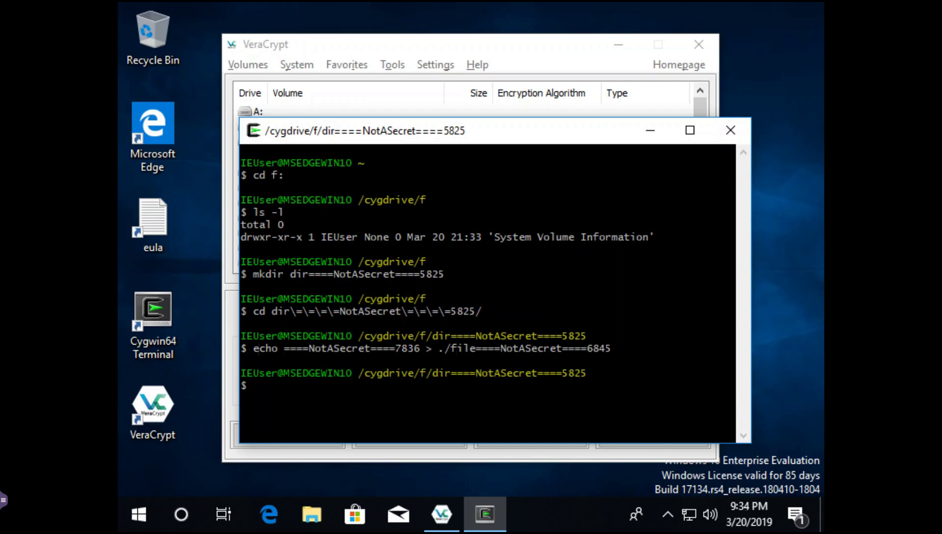
pyautogui.write('ls -l')
pyautogui.press('Return')
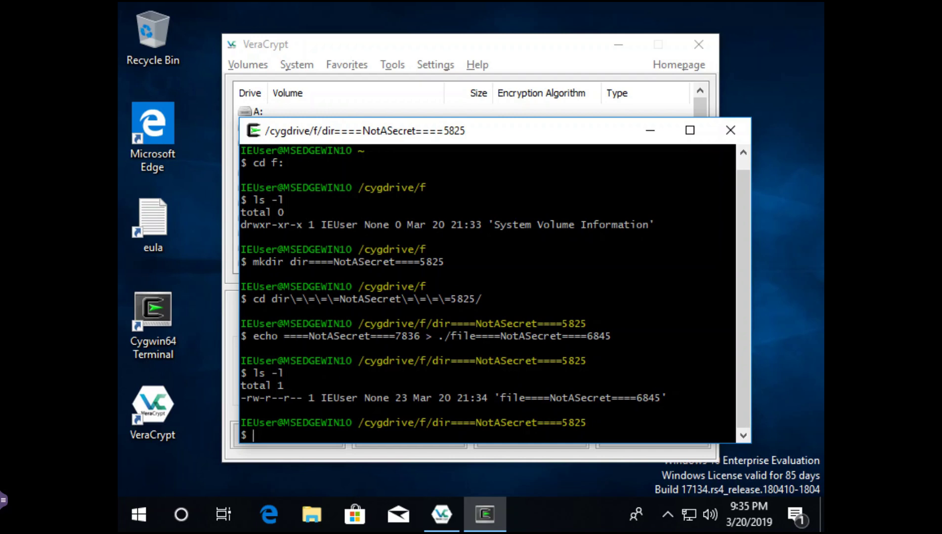
pyautogui.write('cat file')
pyautogui.press('Tab')
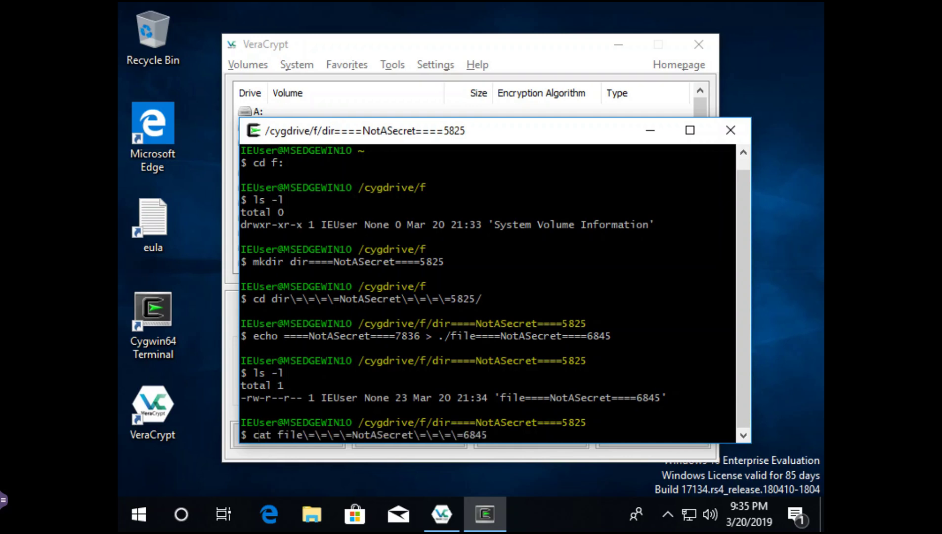
pyautogui.press('Return')
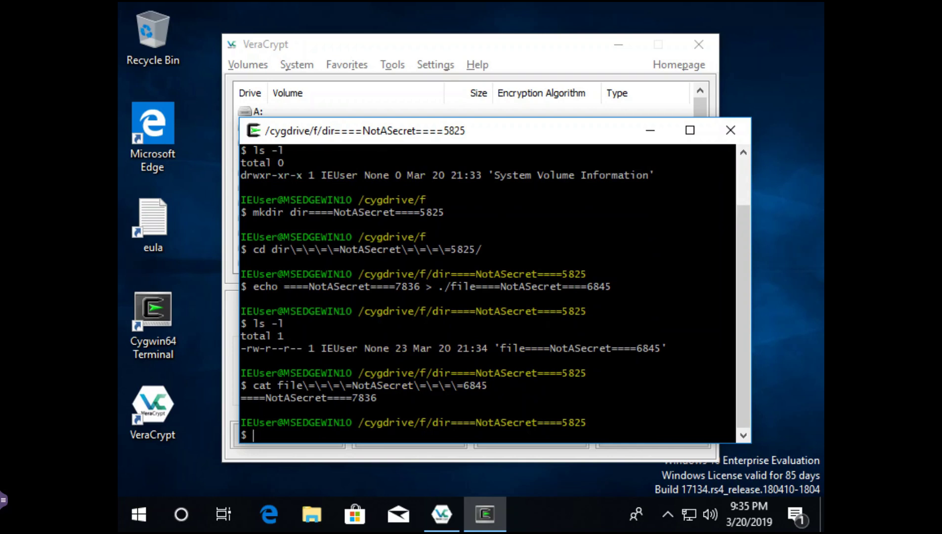
pyautogui.write('exit')
pyautogui.press('Return')
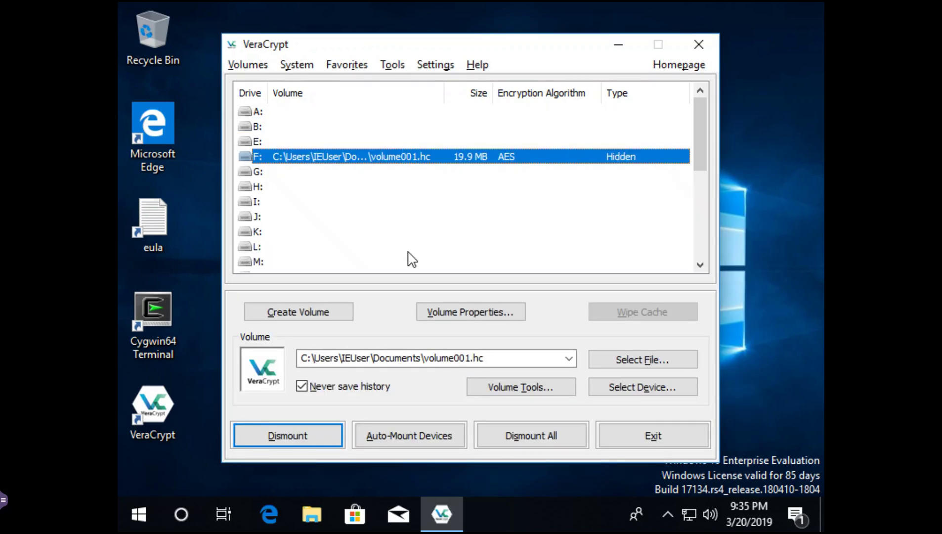
# - Dismount the hidden volume, then mount volume001.hc on drive H: with the outer volume password
pyautogui.click(292, 433)
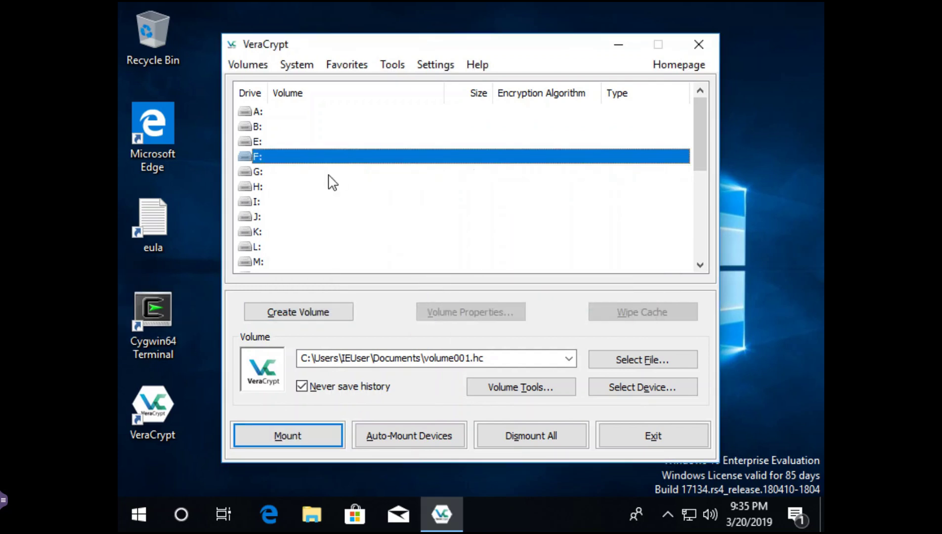
pyautogui.click(258, 192)
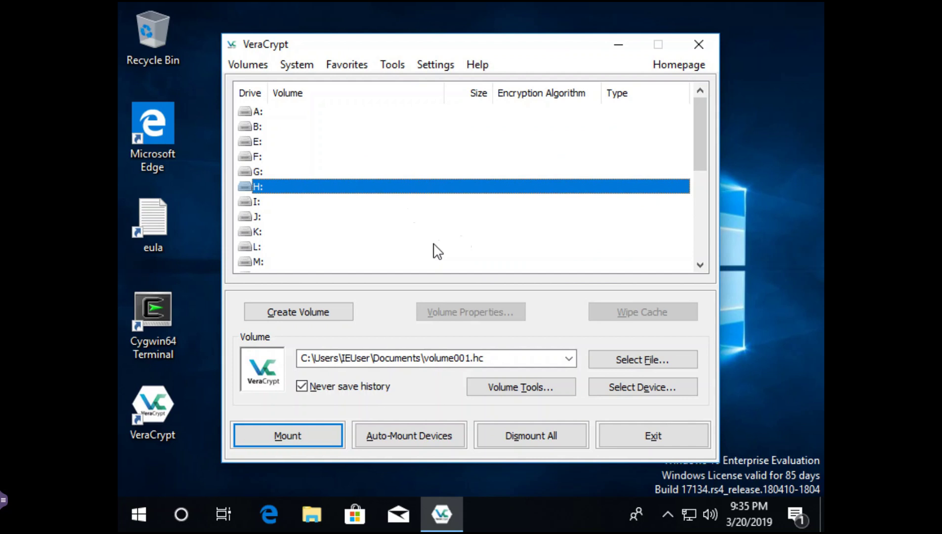
pyautogui.click(290, 437)
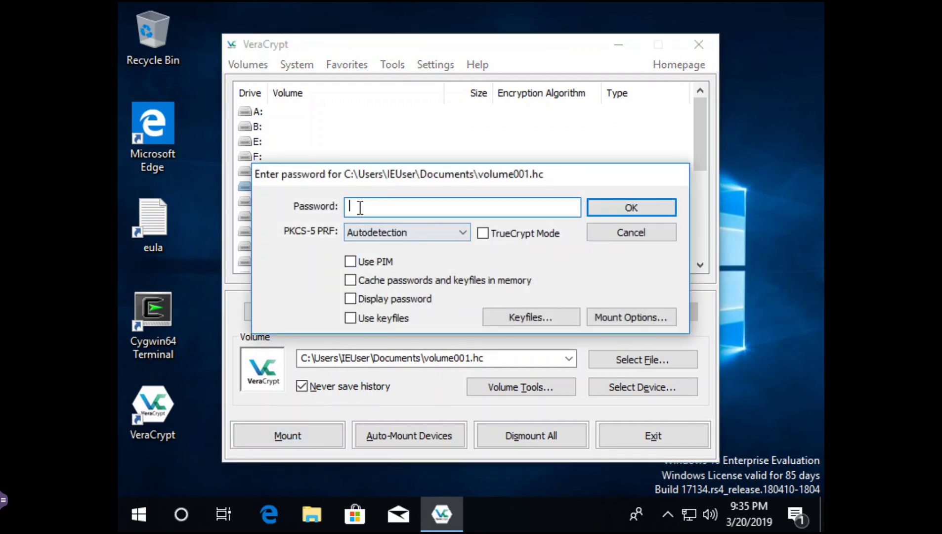
pyautogui.click(357, 298)
pyautogui.click(356, 208)
pyautogui.write('====Secret====1167')
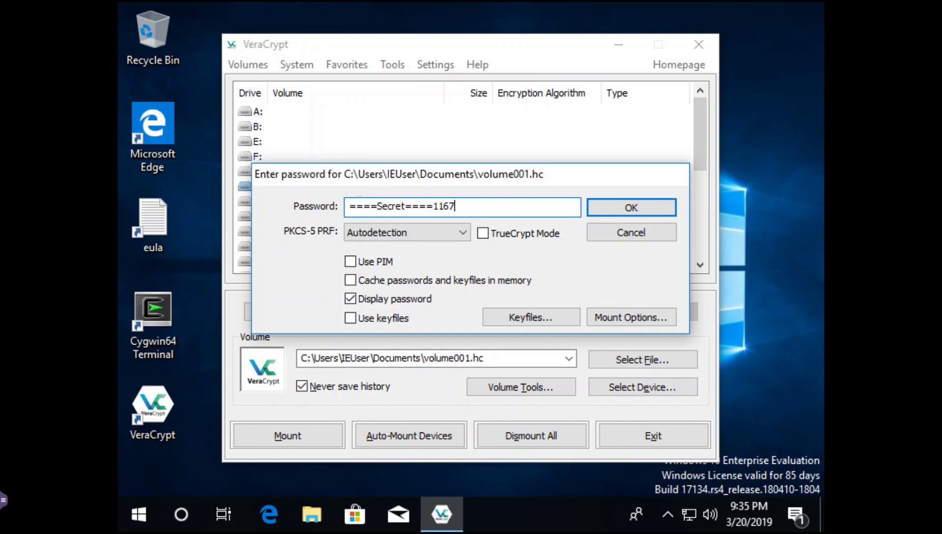
pyautogui.press('Return')
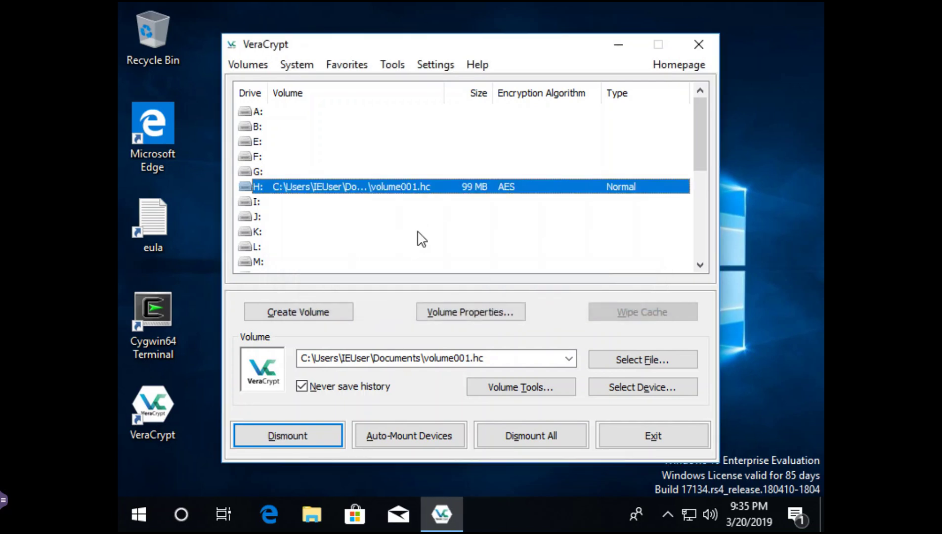
# - Browse Local Disk (H:) in File Explorer to confirm dir====Secret====2189 holds four files, then close Explorer
pyautogui.click(309, 519)
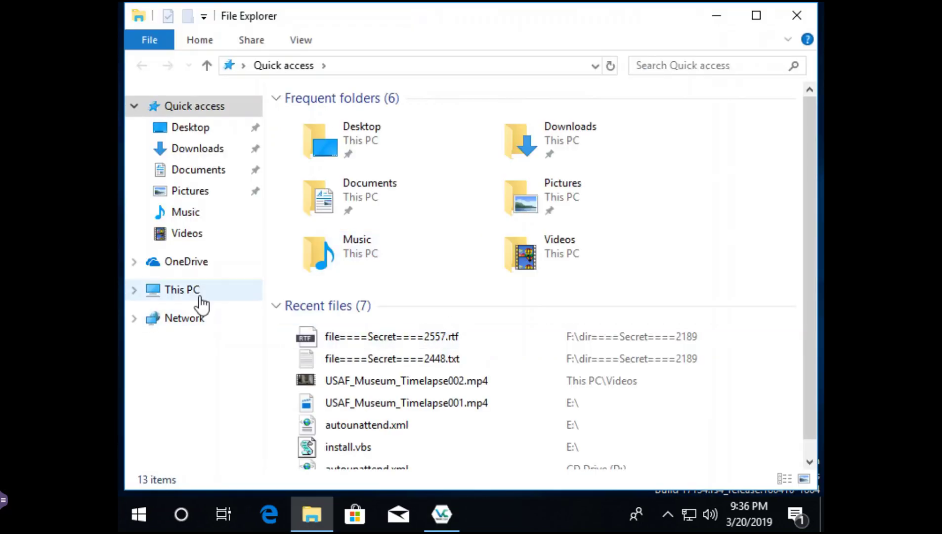
pyautogui.click(192, 295)
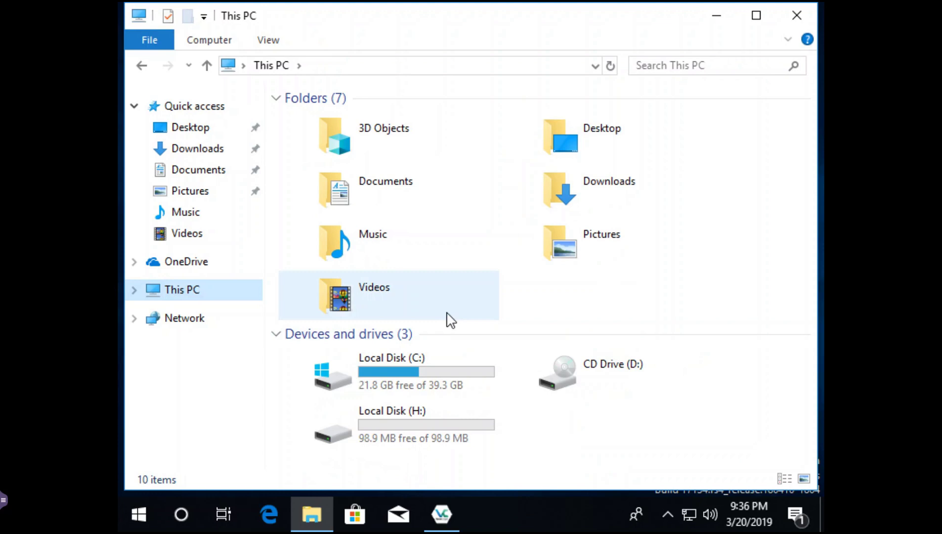
pyautogui.click(386, 423)
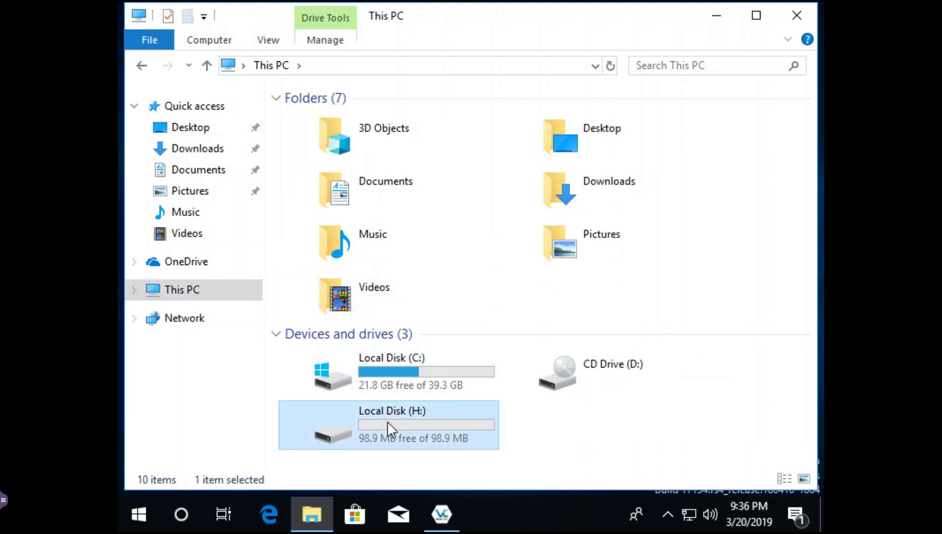
pyautogui.doubleClick(399, 424)
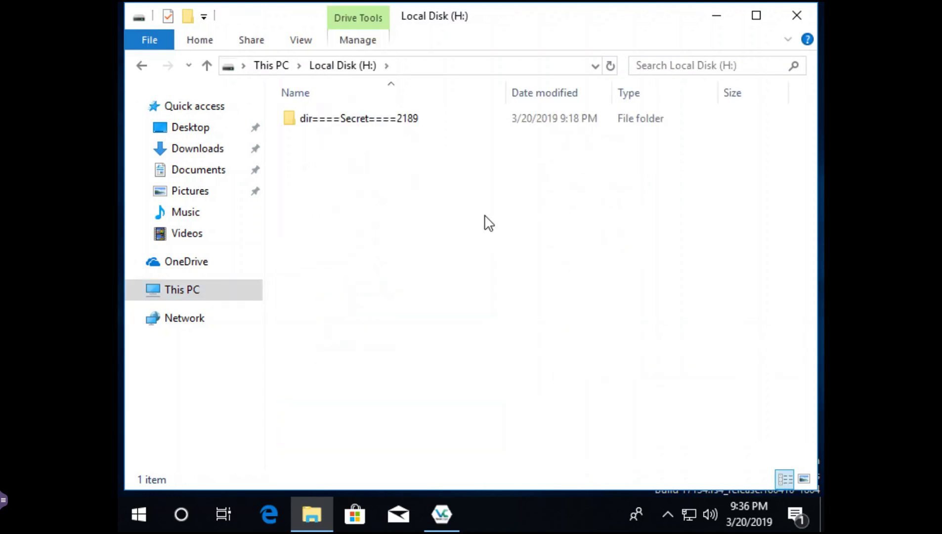
pyautogui.click(371, 125)
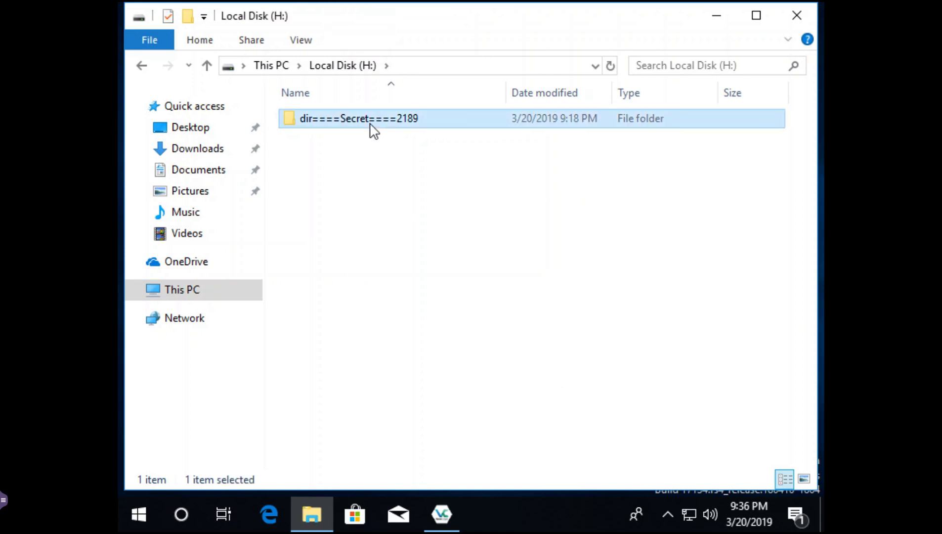
pyautogui.doubleClick(370, 124)
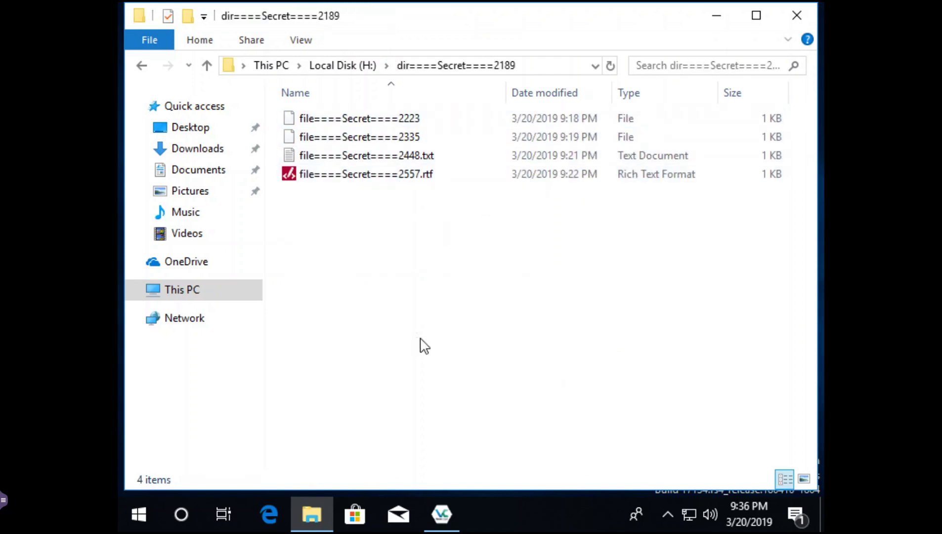
pyautogui.click(795, 20)
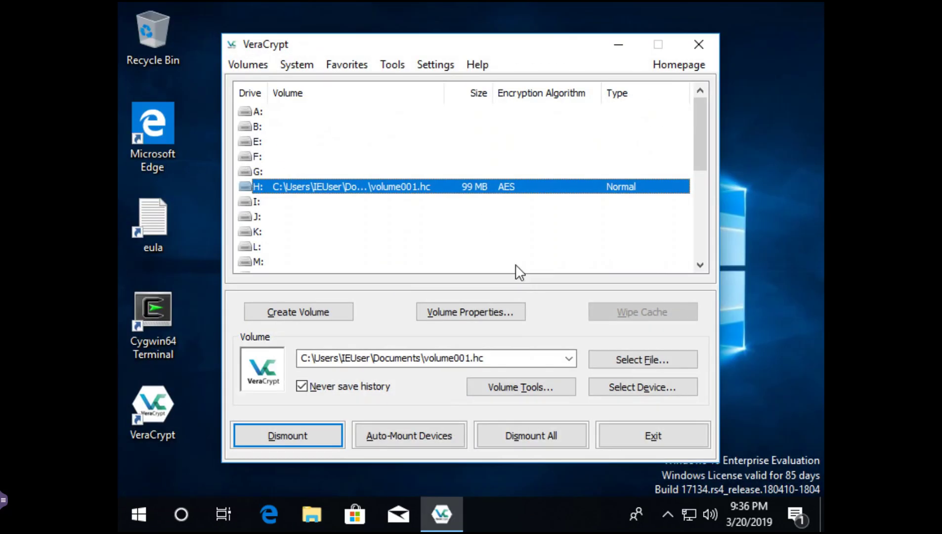
# - Dismount the outer volume and remount volume001.hc on H: as the 19.9 MB hidden volume using its password
pyautogui.click(312, 441)
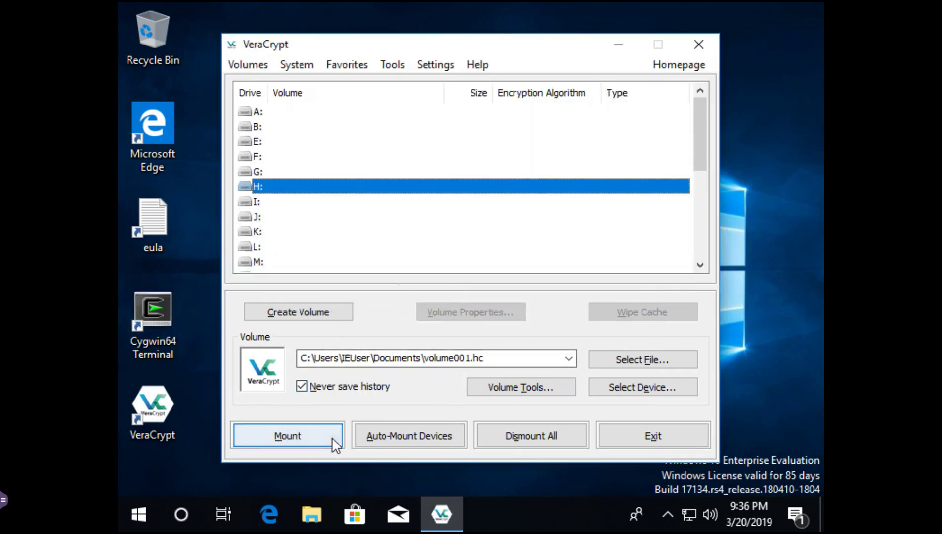
pyautogui.click(321, 435)
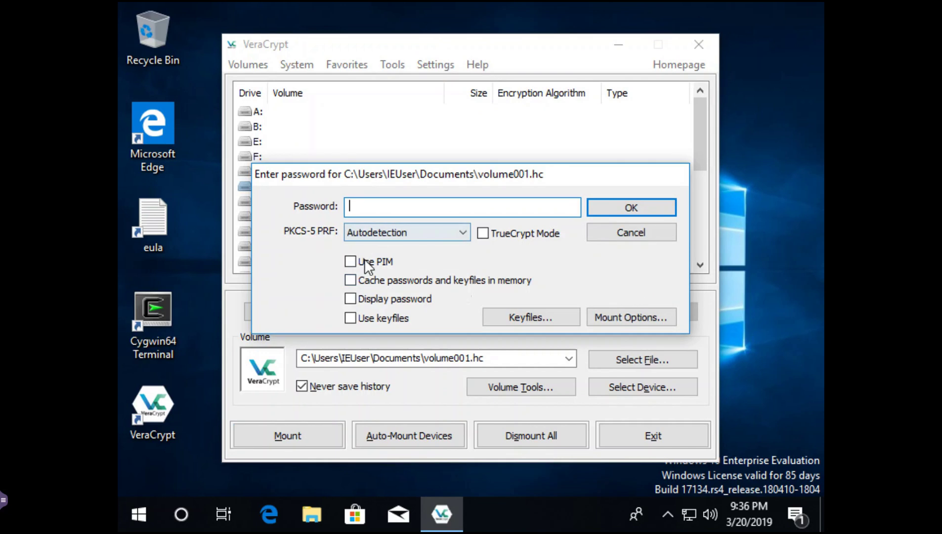
pyautogui.click(350, 299)
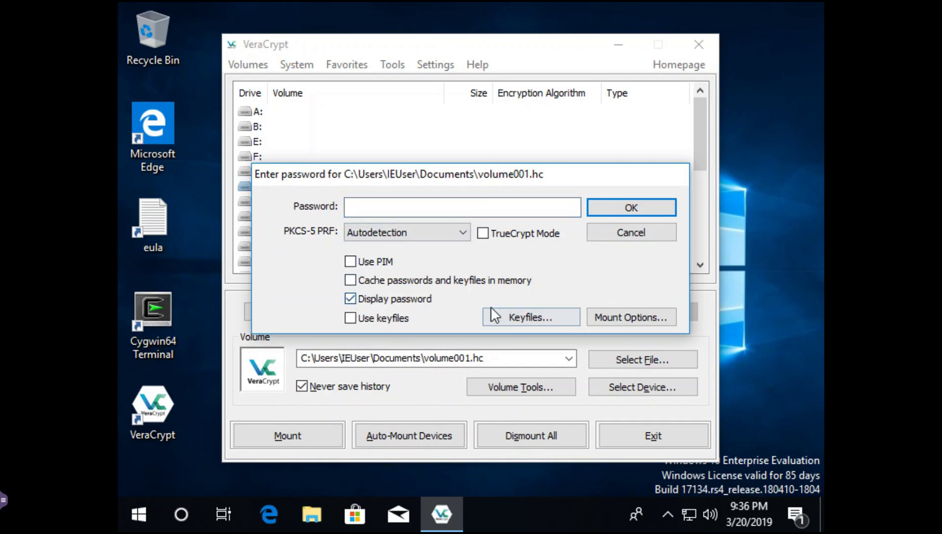
pyautogui.click(361, 204)
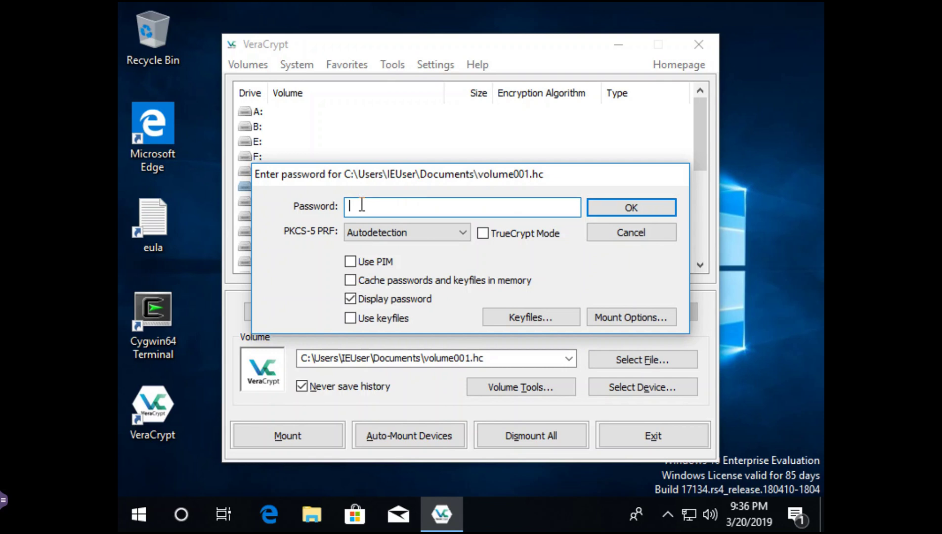
pyautogui.write('====NotASecret=-')
pyautogui.press('BackSpace')
pyautogui.write('===1284')
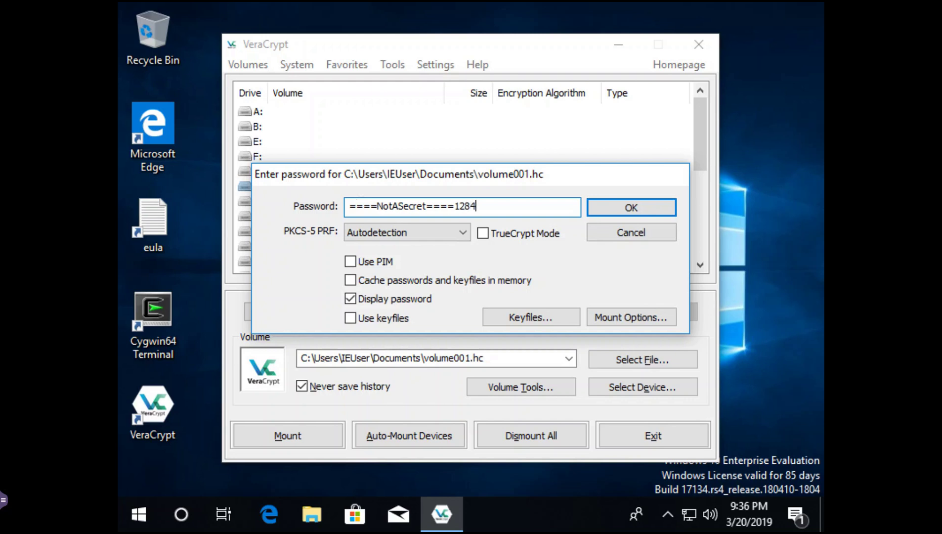
pyautogui.press('Return')
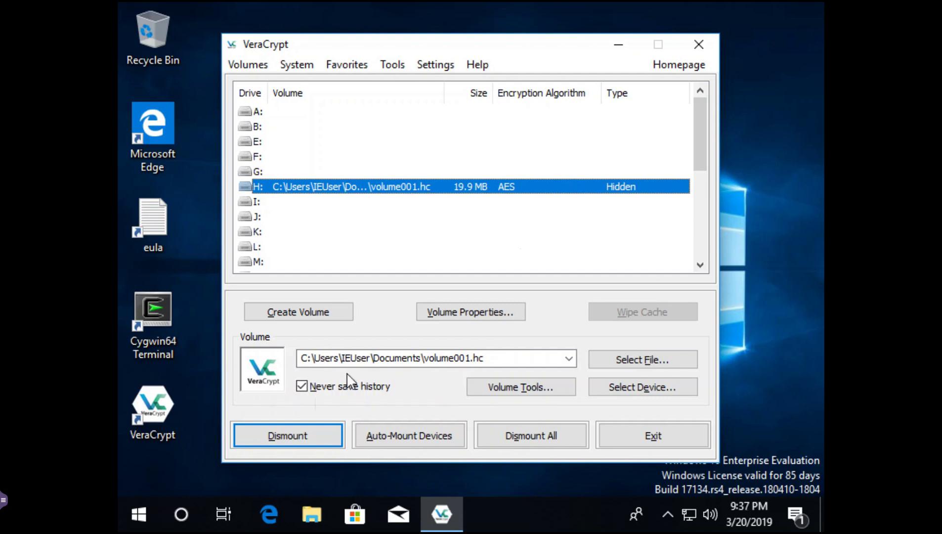
# - Verify H: holds dir====NotASecret====5825 with its file in Explorer, close it, and dismount H:
pyautogui.click(311, 513)
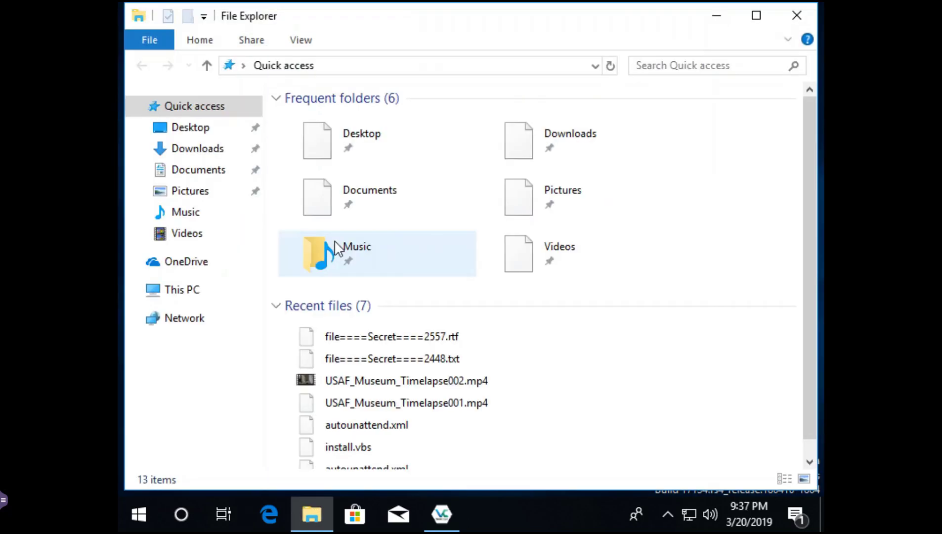
pyautogui.click(182, 292)
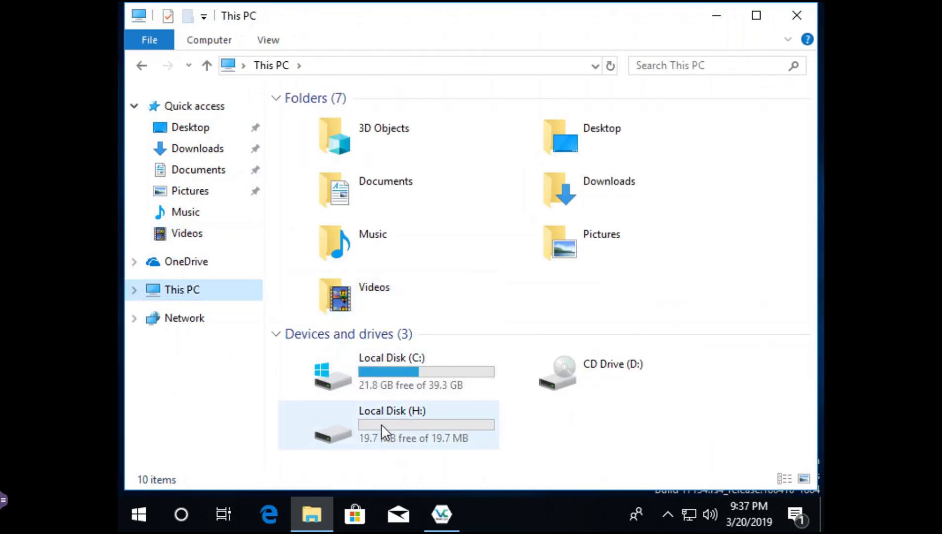
pyautogui.click(385, 427)
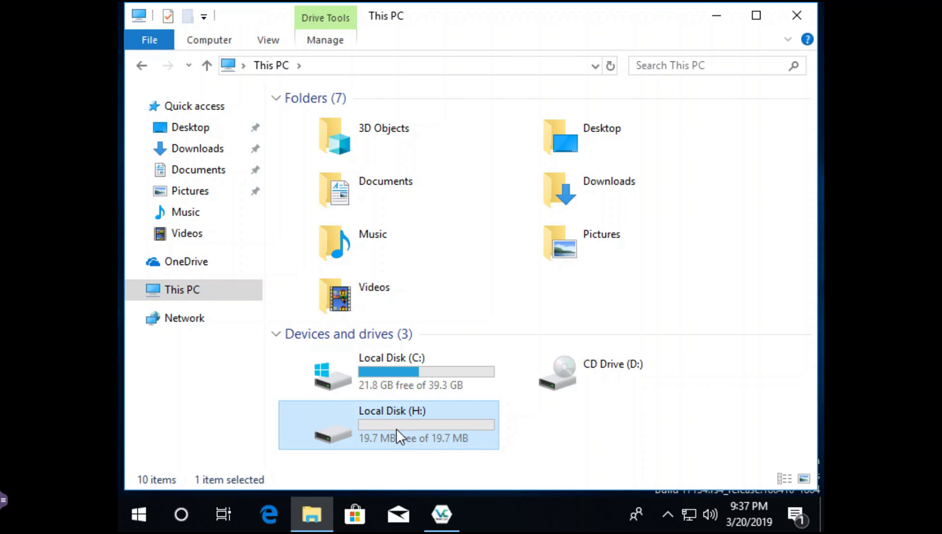
pyautogui.doubleClick(396, 429)
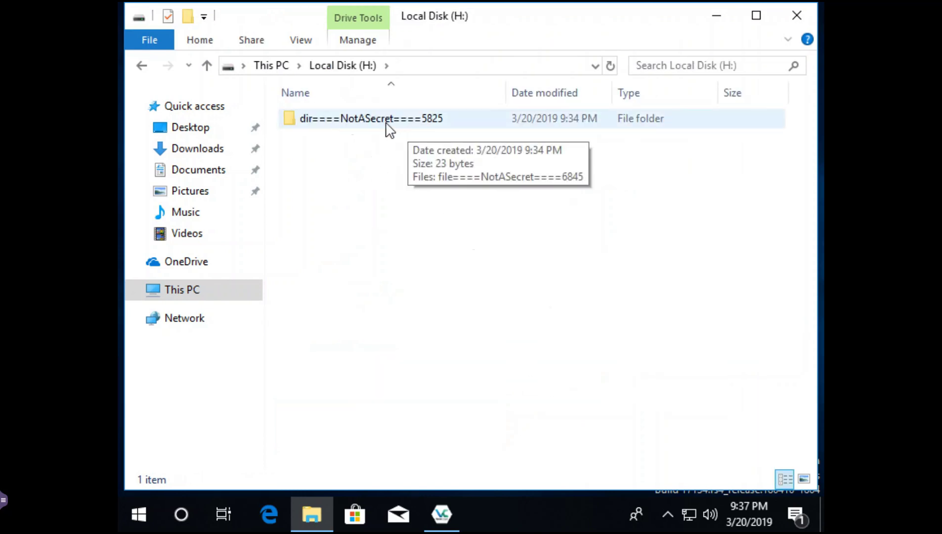
pyautogui.doubleClick(387, 123)
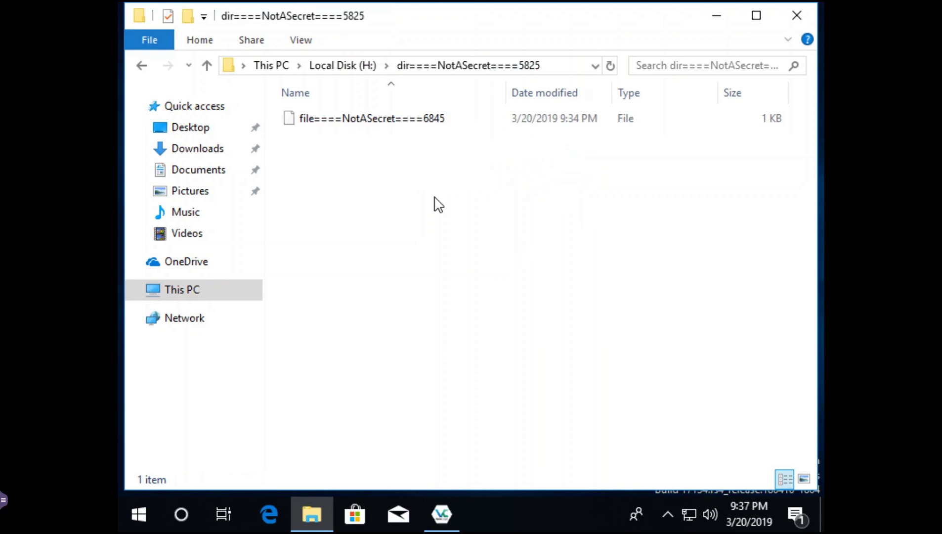
pyautogui.click(795, 12)
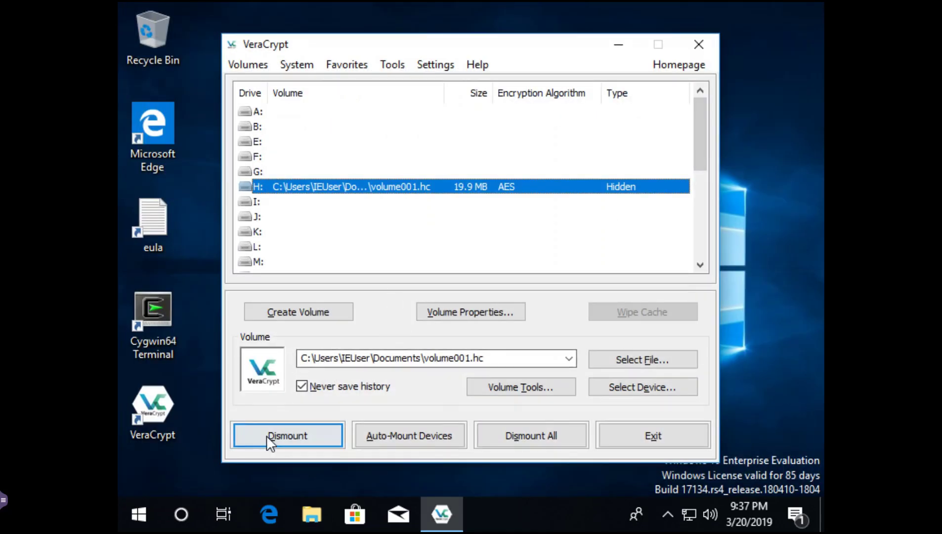
pyautogui.click(285, 441)
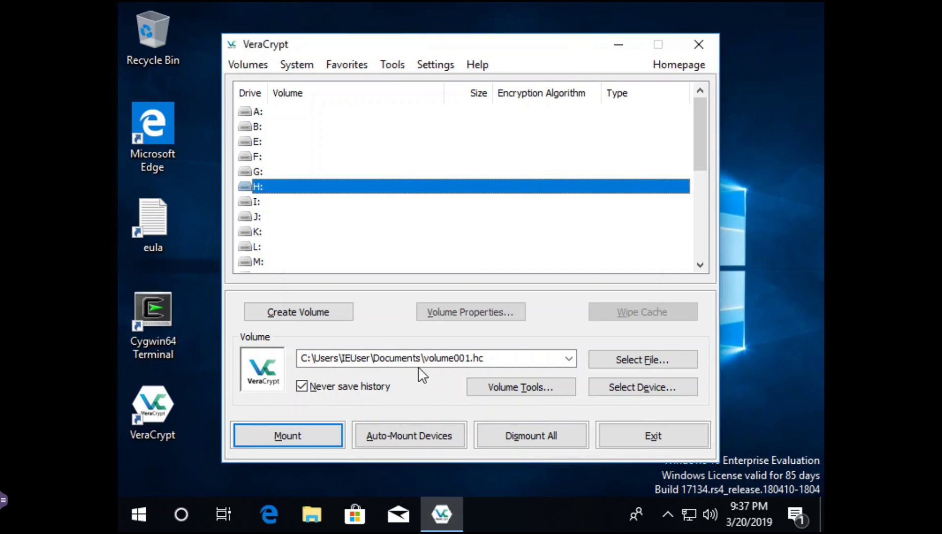